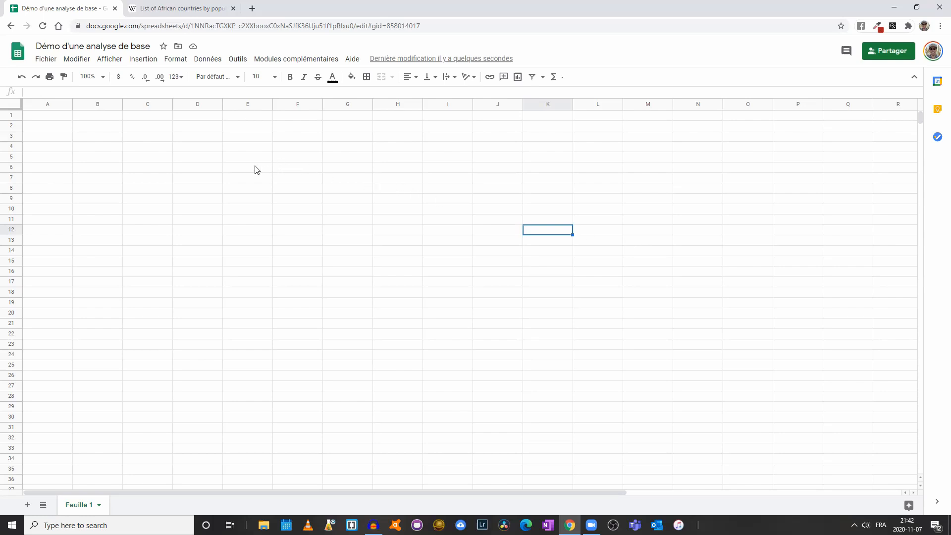
Compare the English Wikipedia list of African countries by population with its French version, ending back on the English article
click(182, 8)
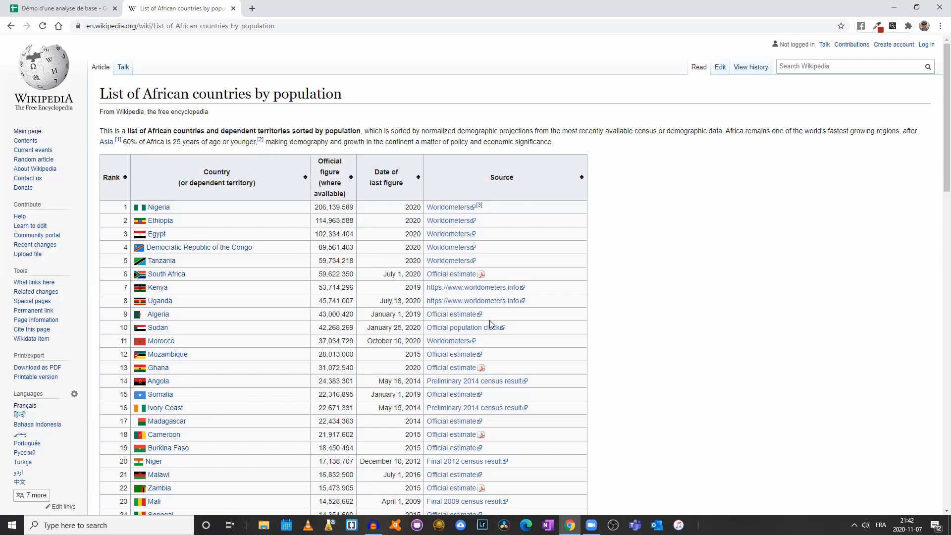
click(29, 406)
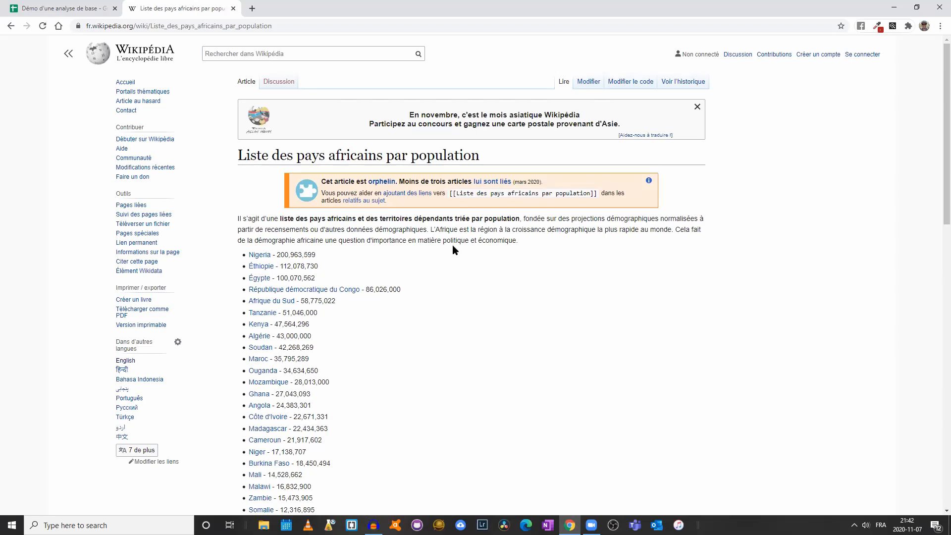
scroll(453, 246, down, 4)
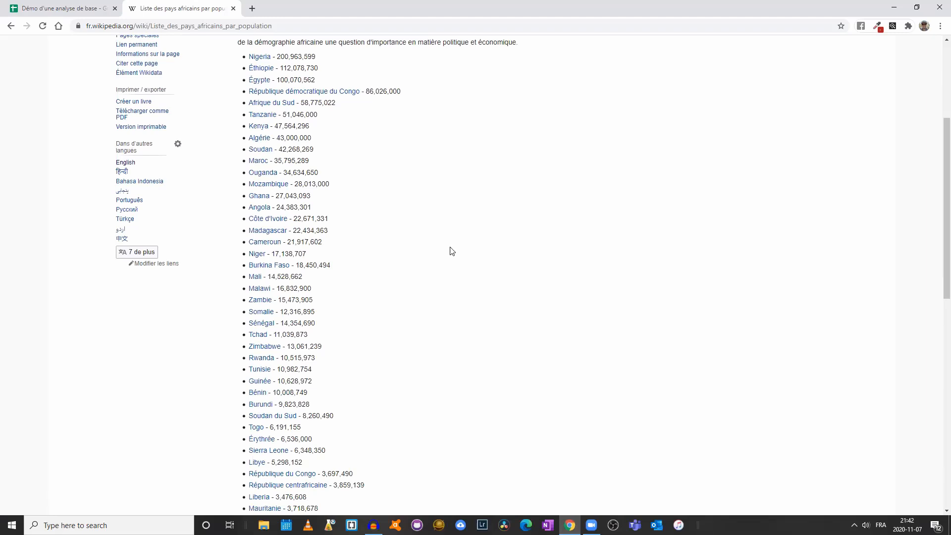
scroll(452, 251, up, 4)
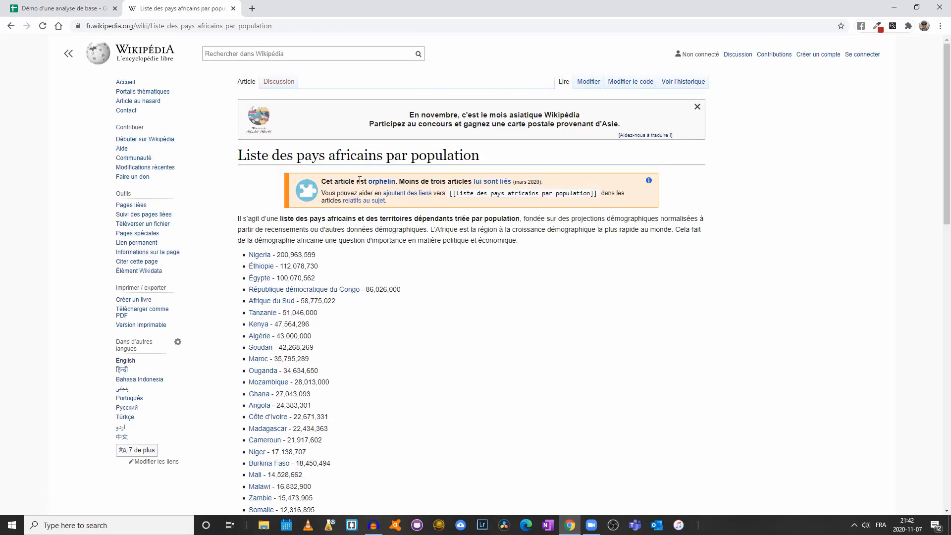
click(11, 27)
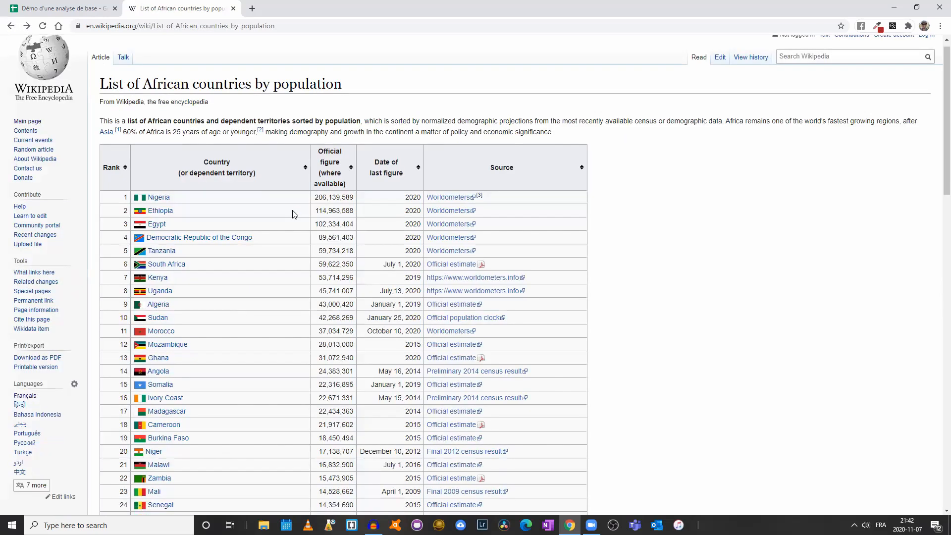
Import table 1 of the English Wikipedia page List_of_African_countries_by_population into cell A1 of the spreadsheet with IMPORTHTML
click(280, 26)
key(ctrl+c)
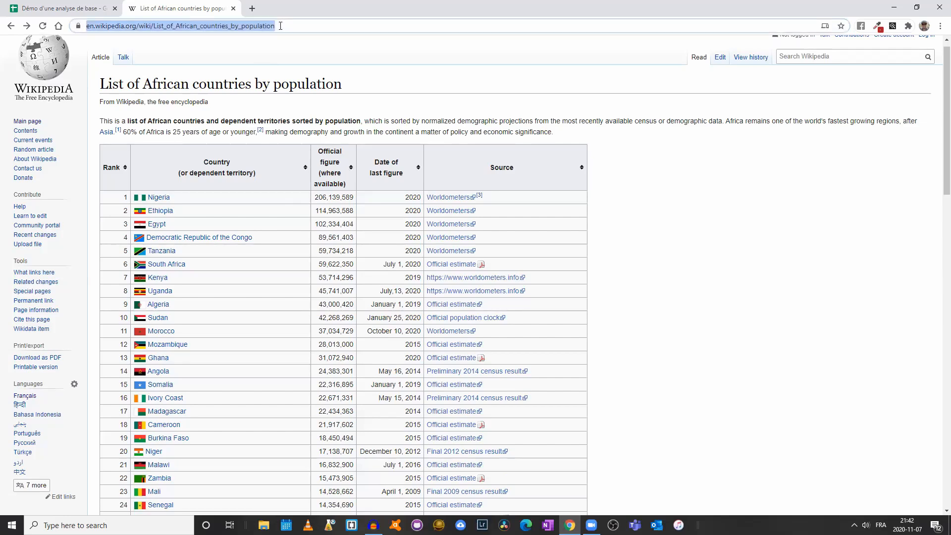
click(61, 9)
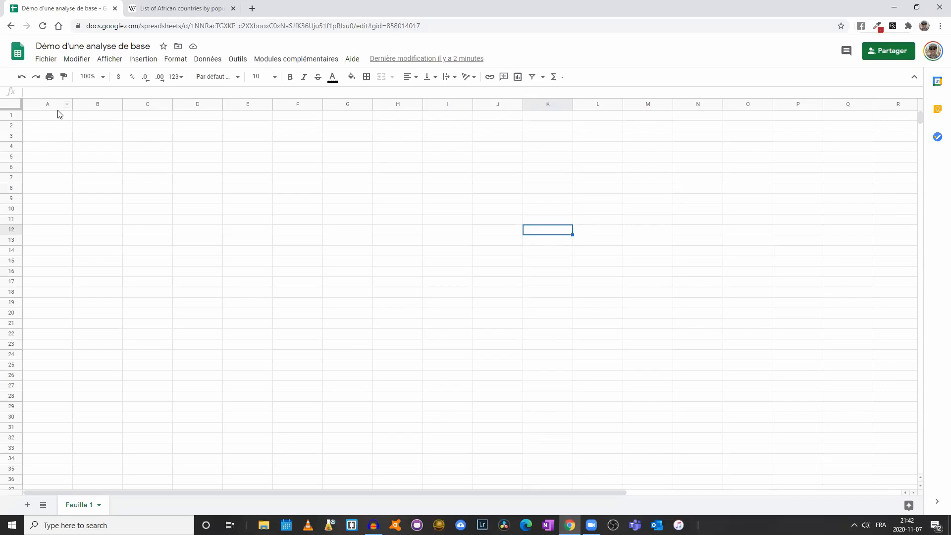
click(59, 116)
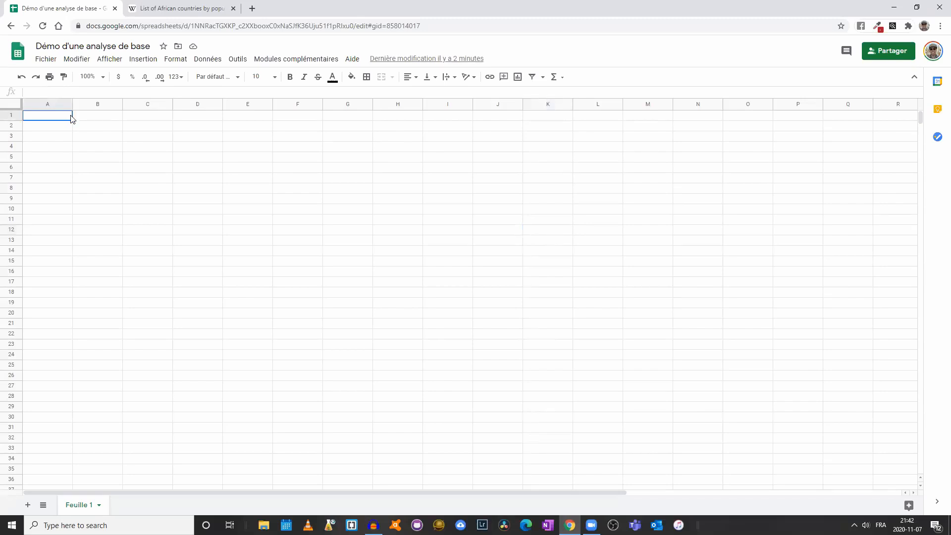
text(=IMPORTHTML)
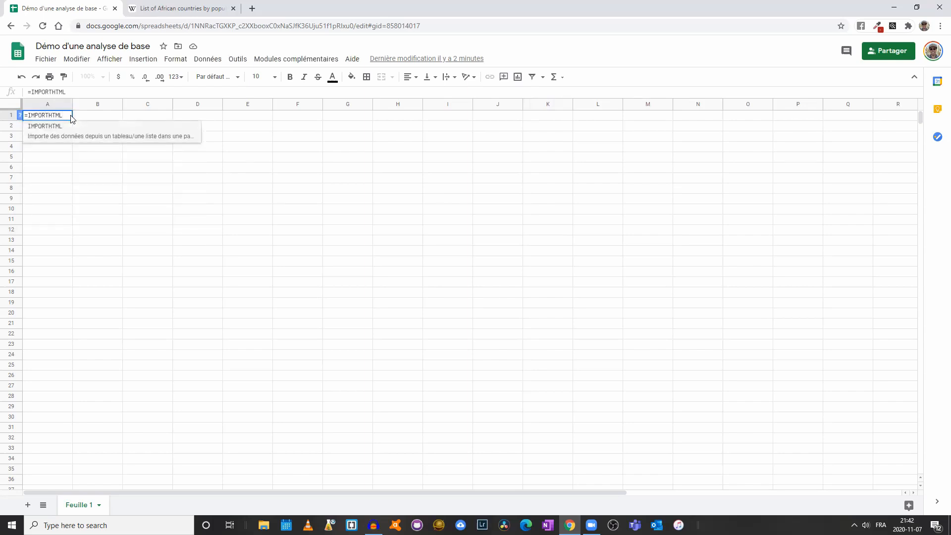
text((")
key(ctrl+v)
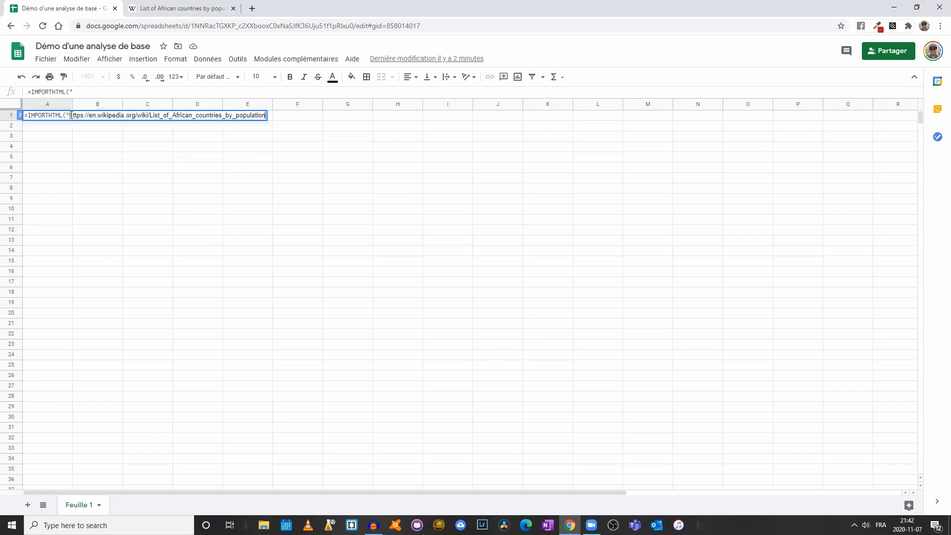
text(")
text(; "table)
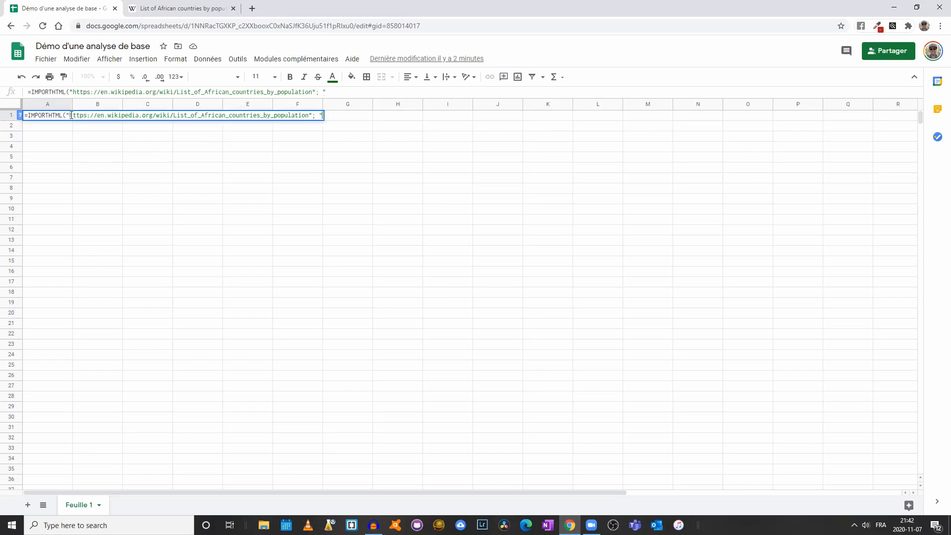
text("; )
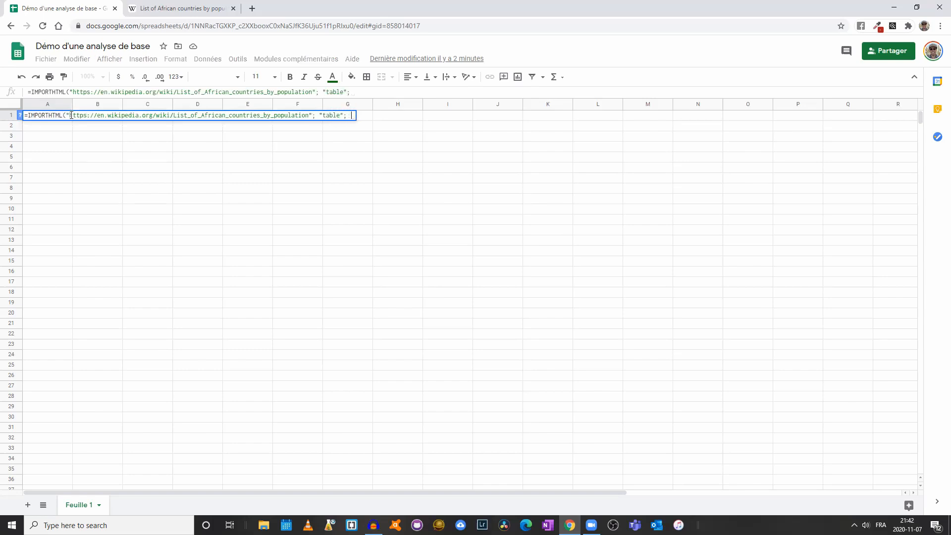
text(1)
key(Return)
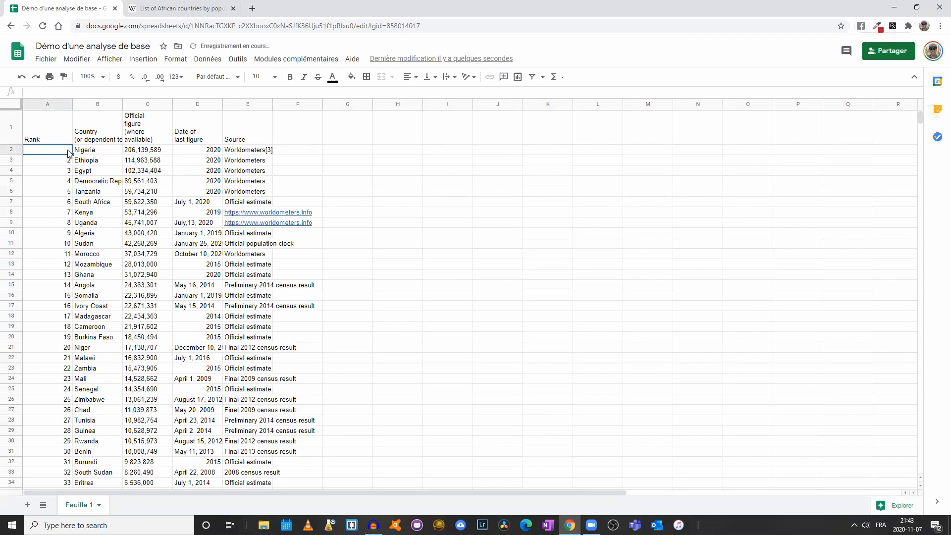
Try to delete the Nigeria entry in cell B2 of the imported table
click(95, 152)
key(Delete)
key(ctrl+z)
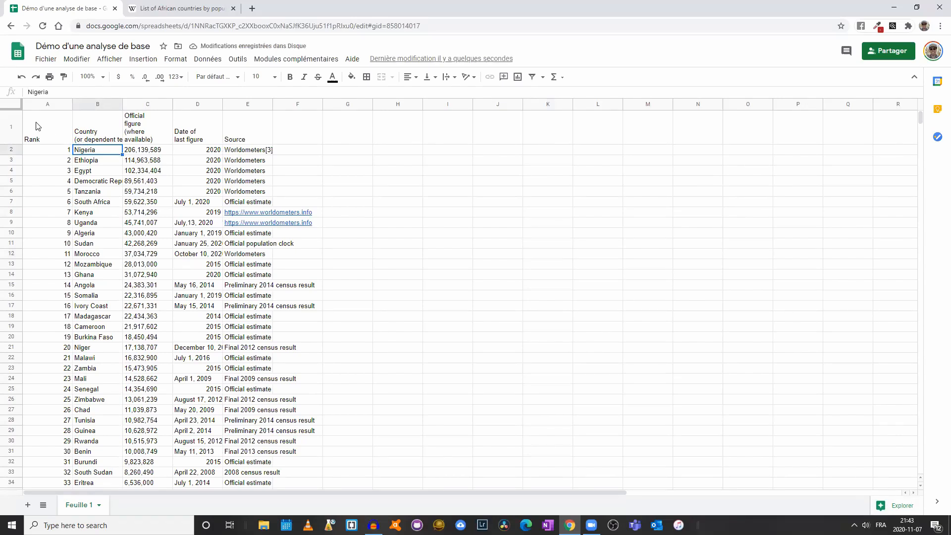
Replace the imported formula results across the whole sheet with static values by pasting values only over the same cells
click(16, 105)
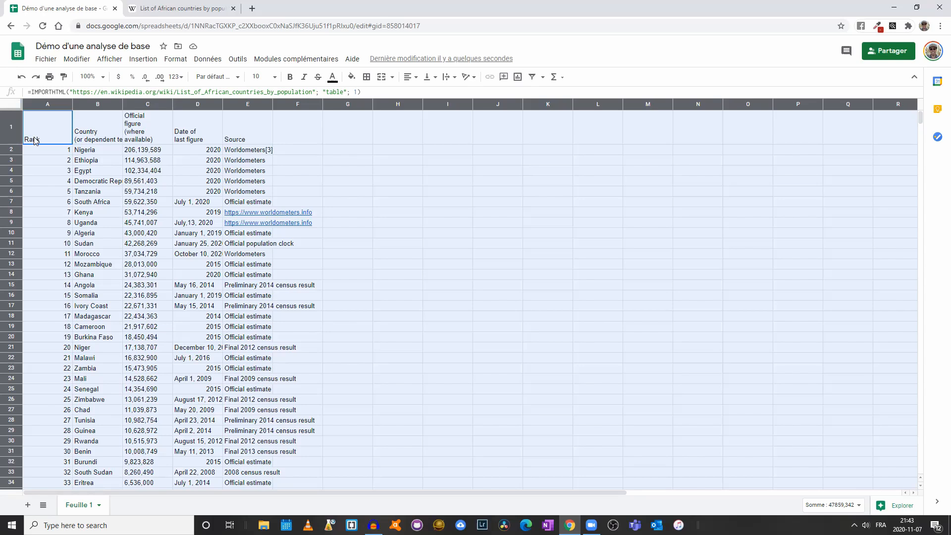
key(ctrl+shift+v)
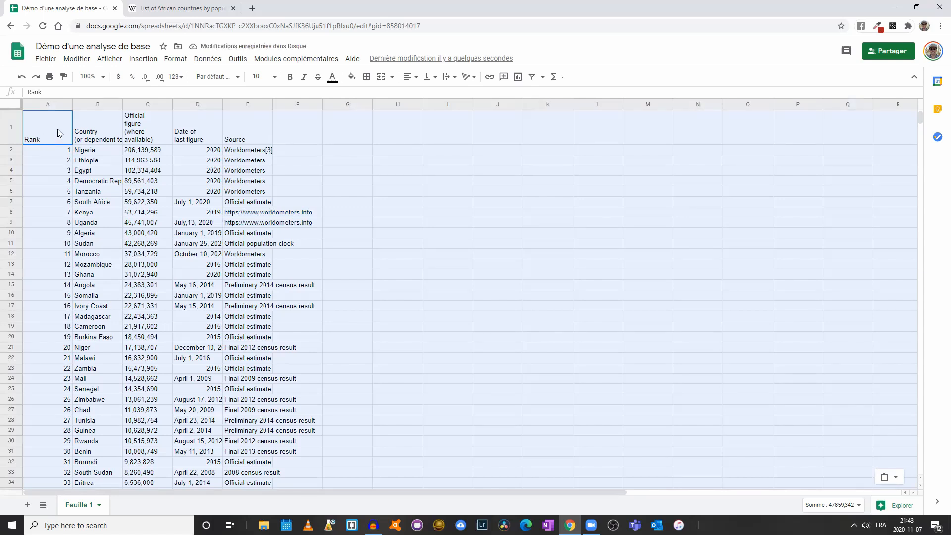
click(69, 60)
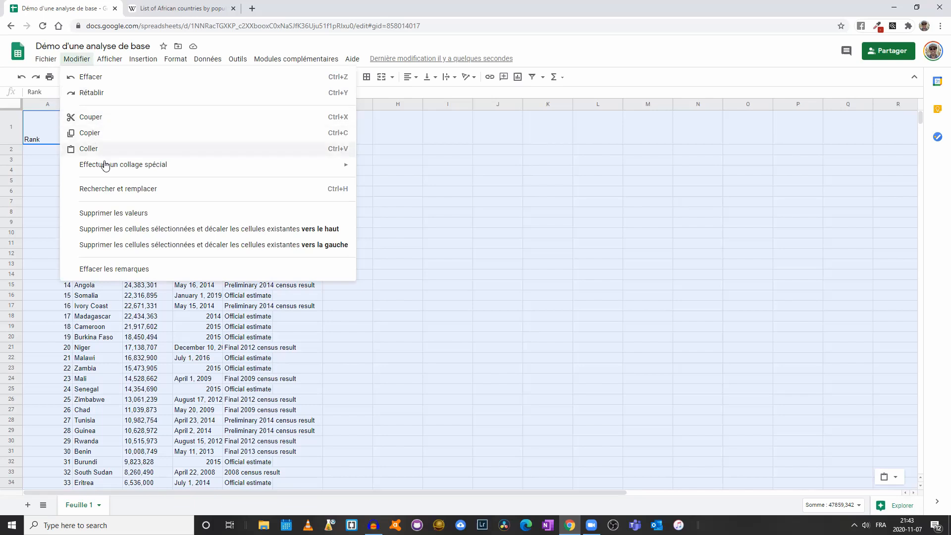
mouse_move(105, 169)
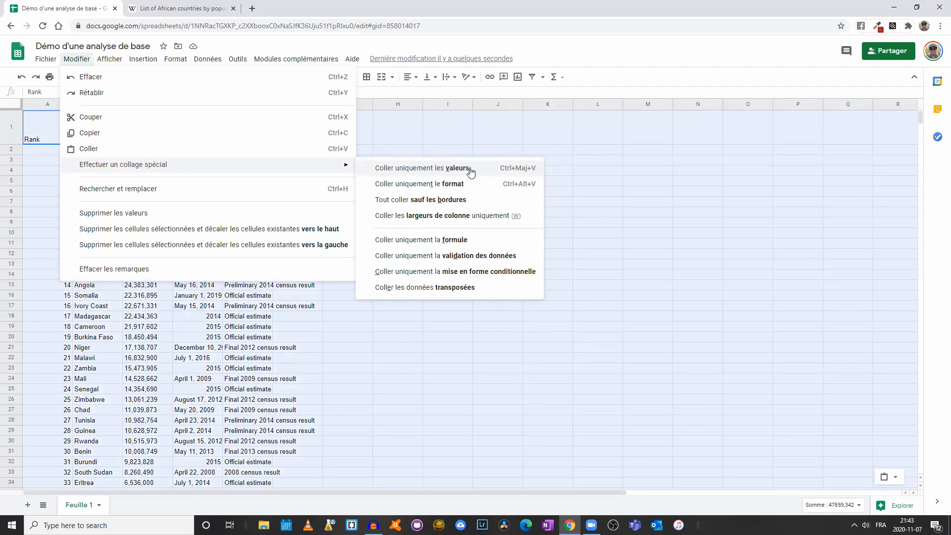
click(406, 125)
click(50, 137)
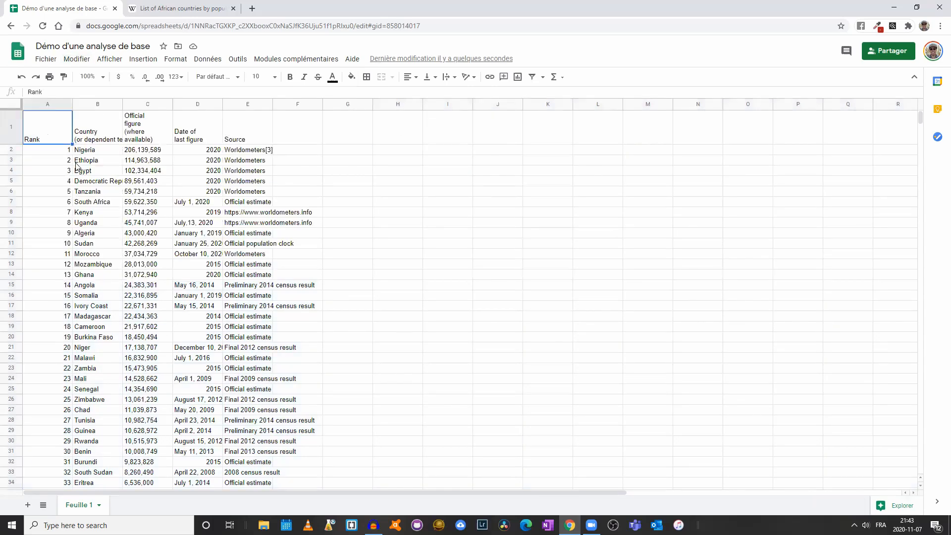
click(101, 136)
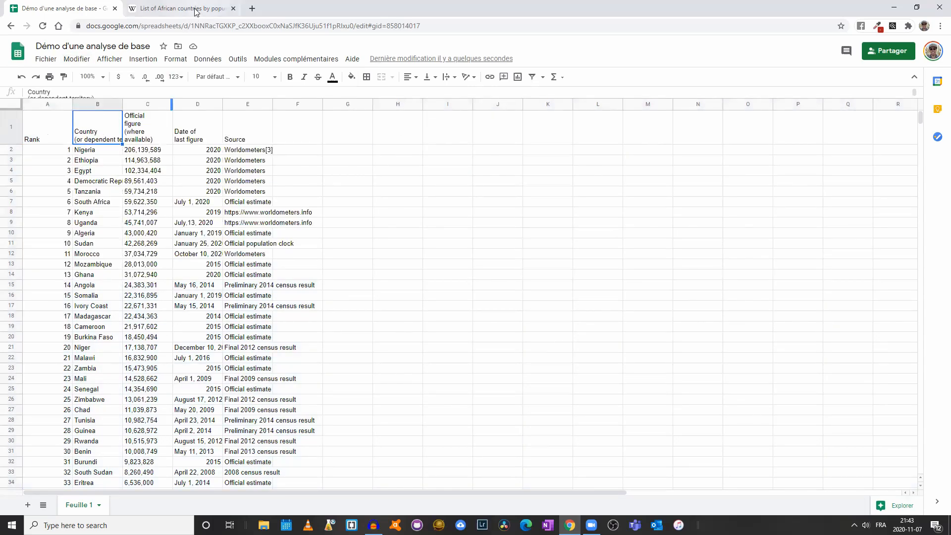
Delete columns D and E, which hold the date of last figure and the source
click(197, 104)
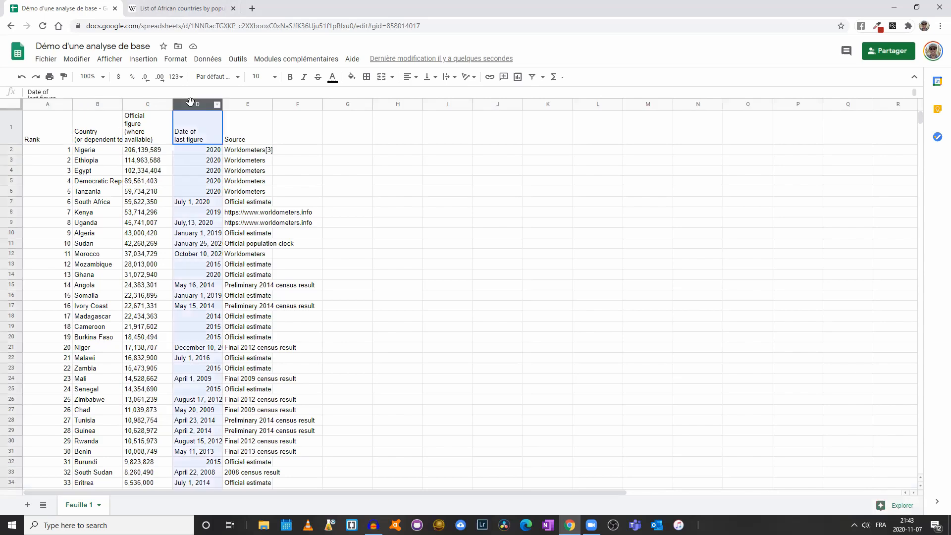
shift+click(255, 103)
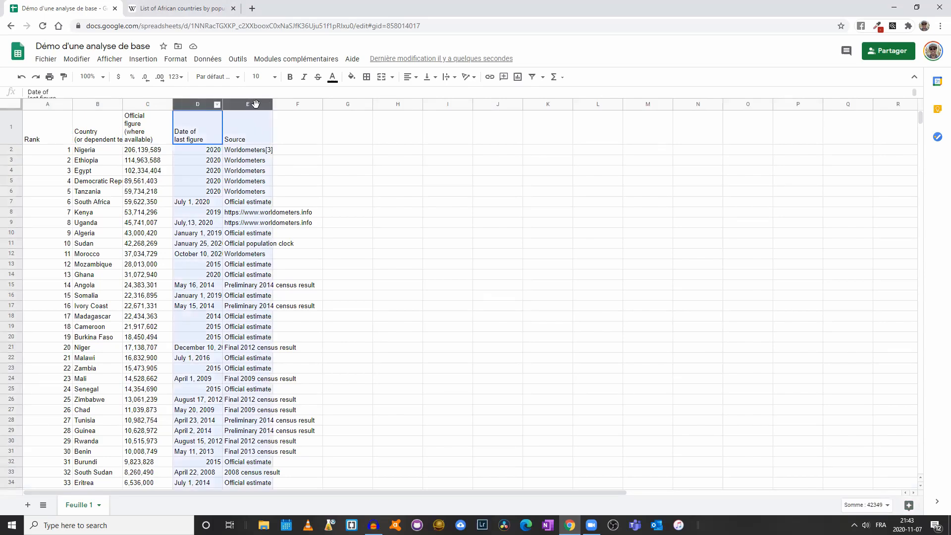
click(217, 104)
click(283, 192)
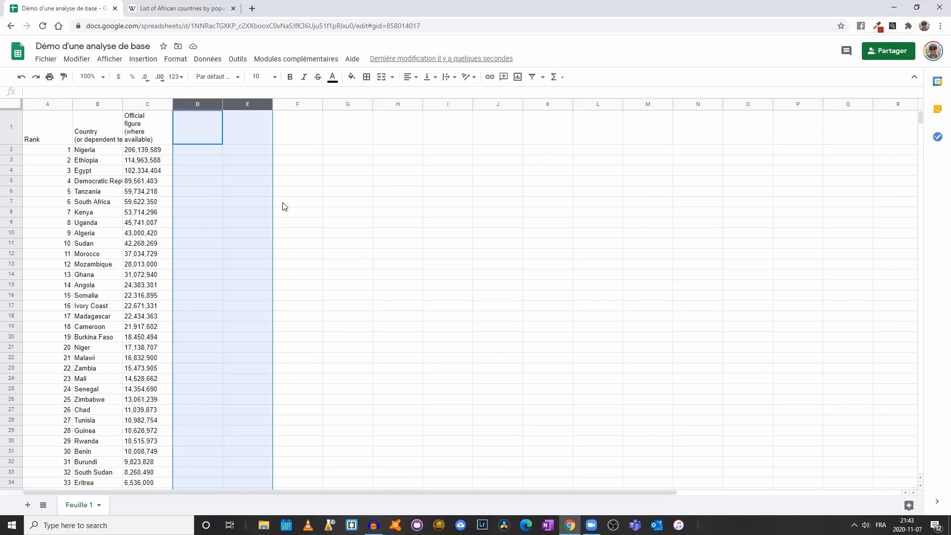
click(283, 206)
Compare the Comoros population in cell C53 with the figure in the Wikipedia table, then return to the spreadsheet
scroll(286, 207, down, 4)
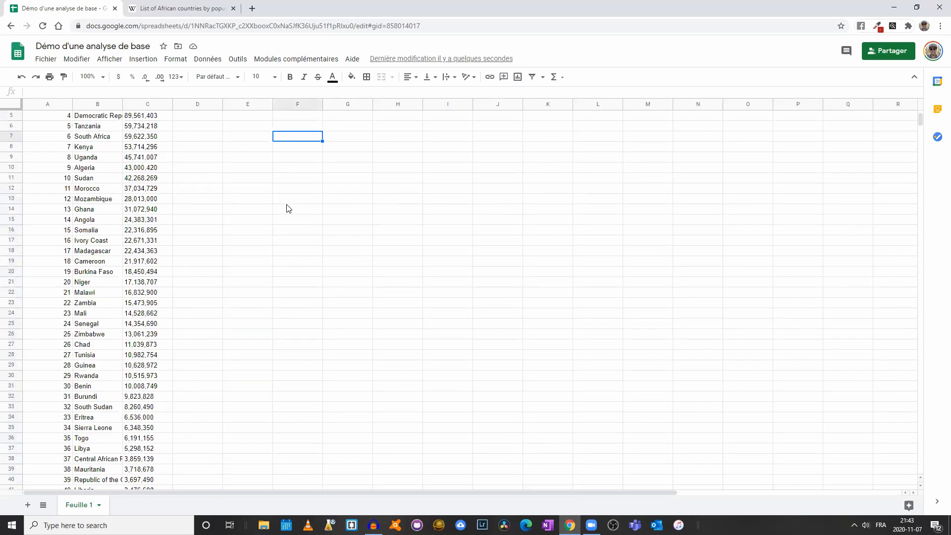
scroll(287, 207, down, 6)
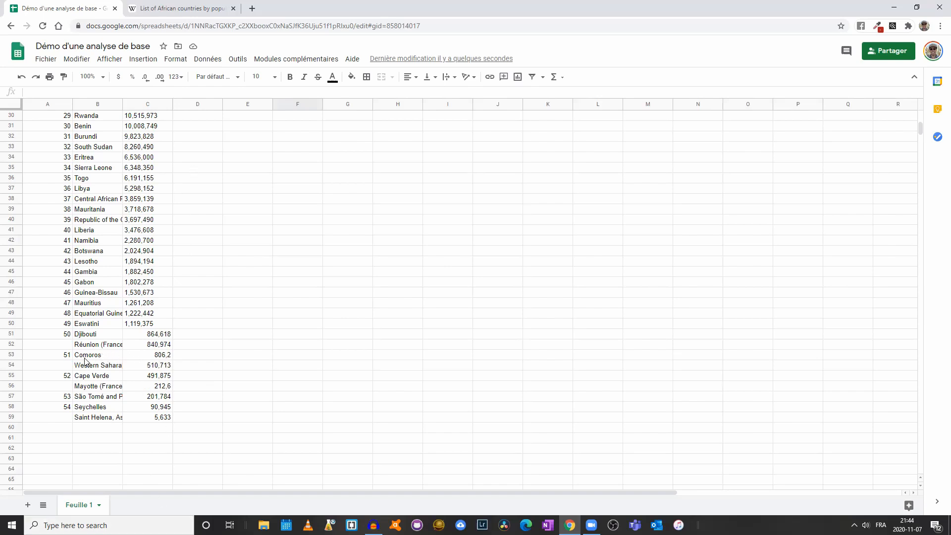
click(157, 358)
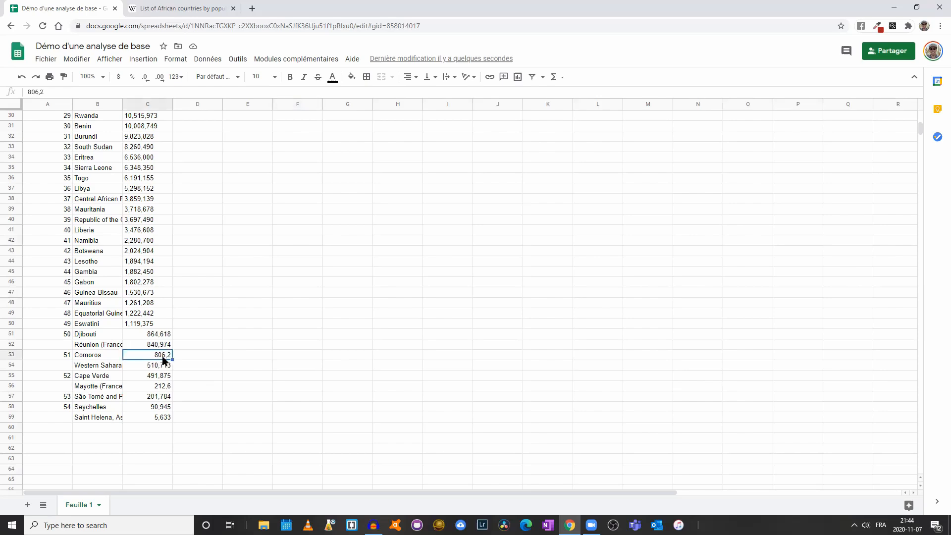
click(169, 8)
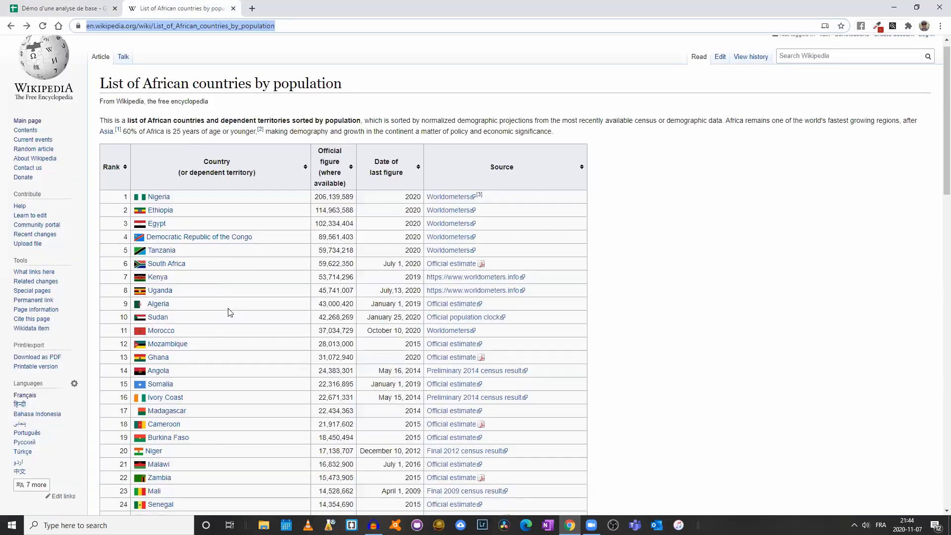
scroll(228, 305, down, 10)
scroll(228, 305, down, 1)
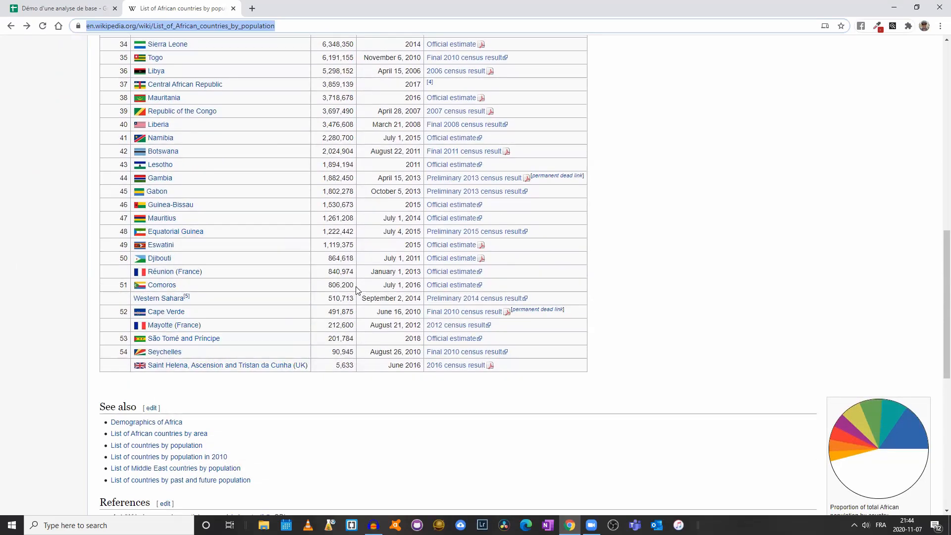
scroll(332, 296, up, 10)
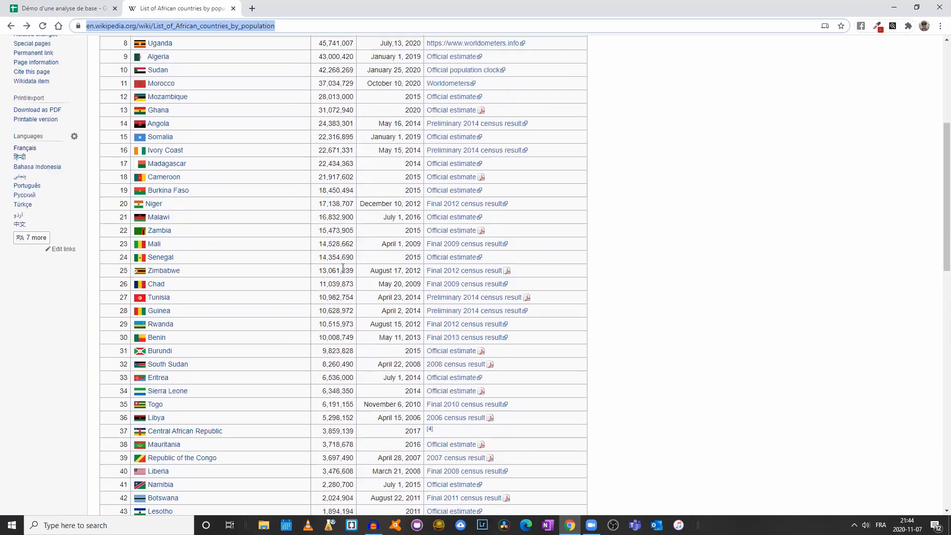
click(68, 9)
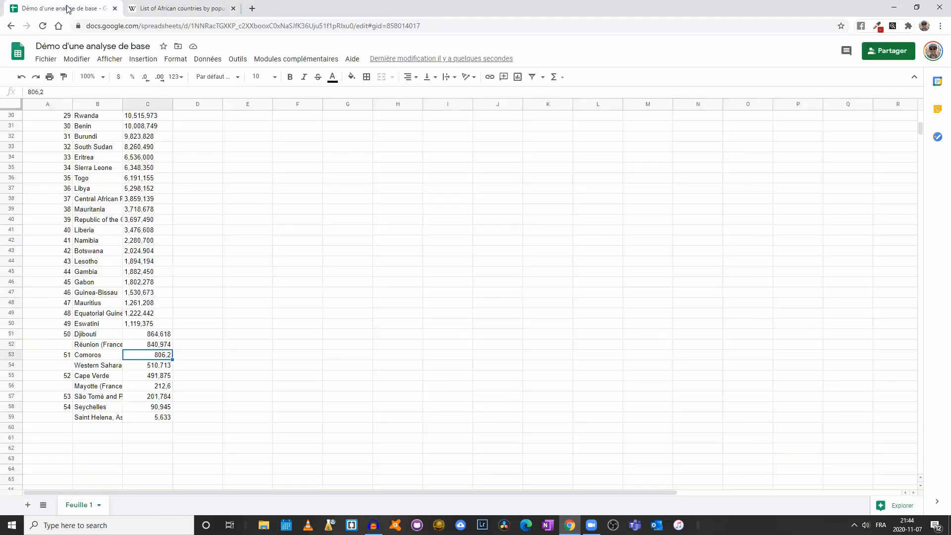
Examine the number format options available for the population figures in column C
click(250, 208)
scroll(246, 271, up, 6)
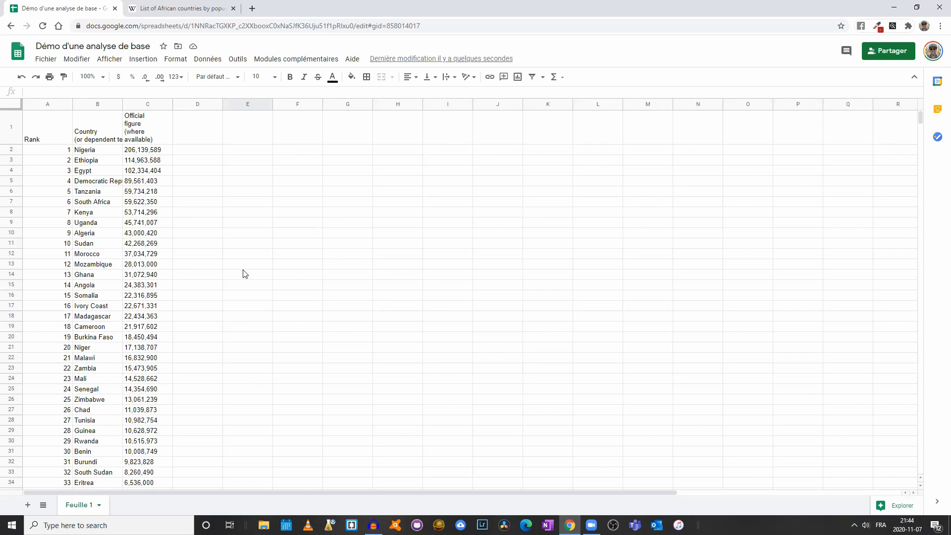
click(149, 103)
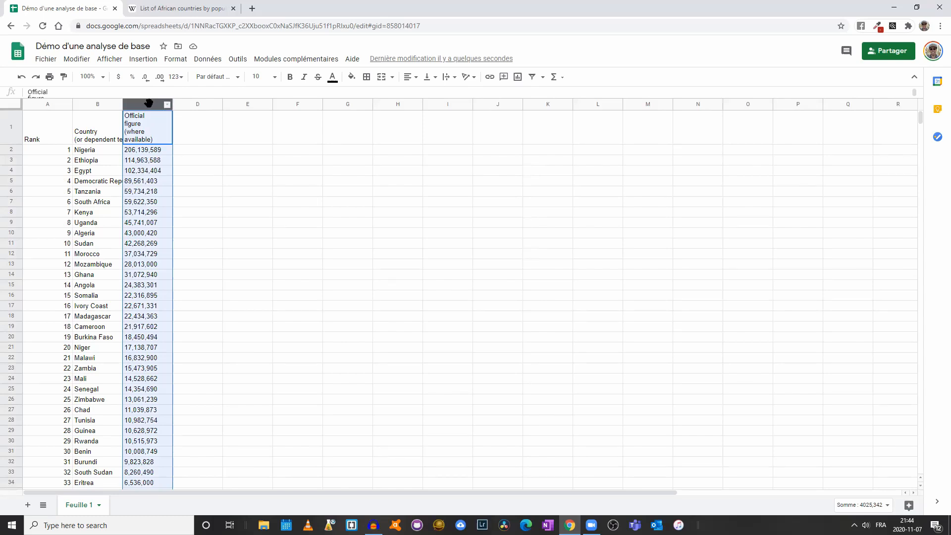
click(176, 59)
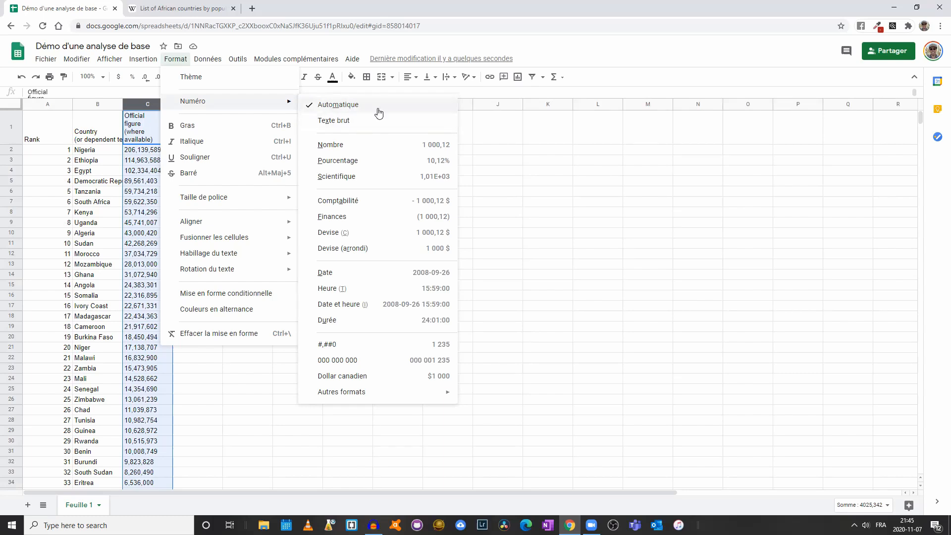
Remove every comma from the population figures in column C by replacing all of them with nothing
click(139, 103)
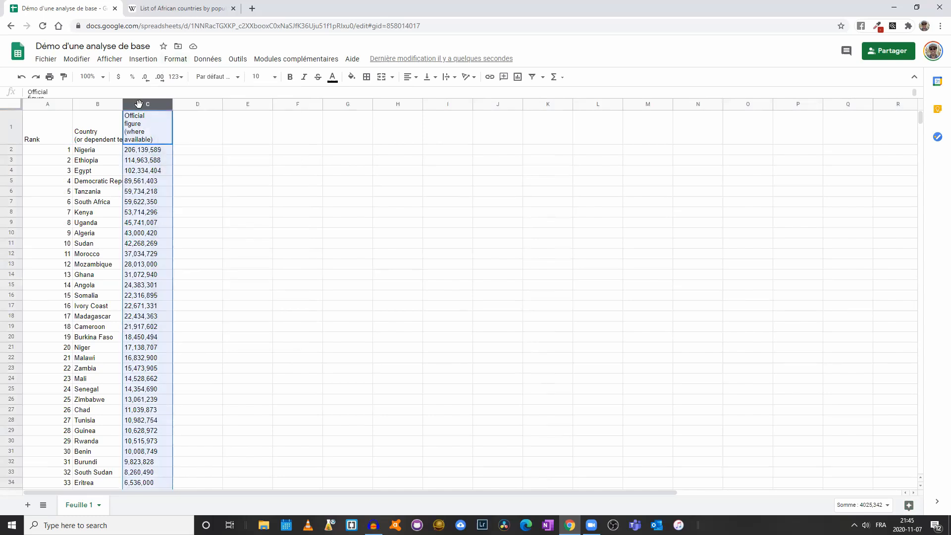
key(ctrl+f)
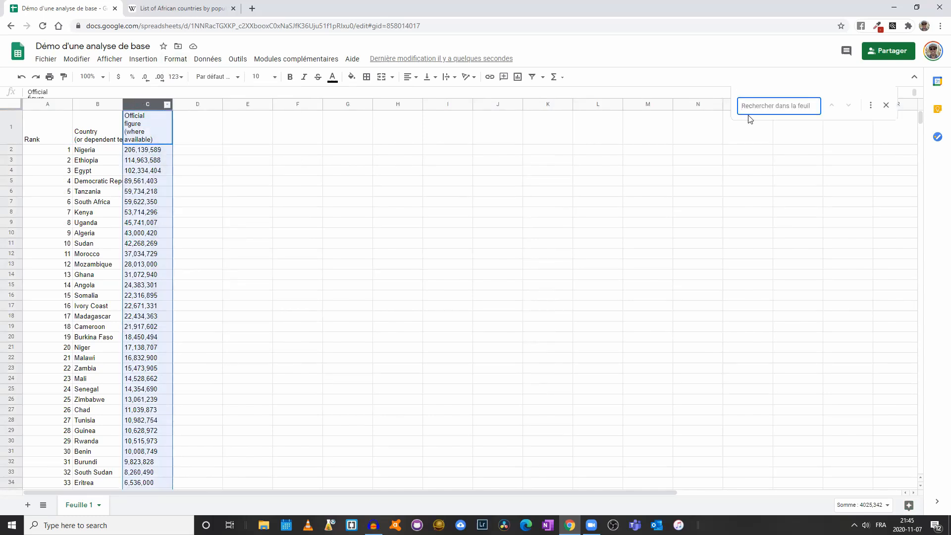
click(871, 105)
text(,)
click(421, 226)
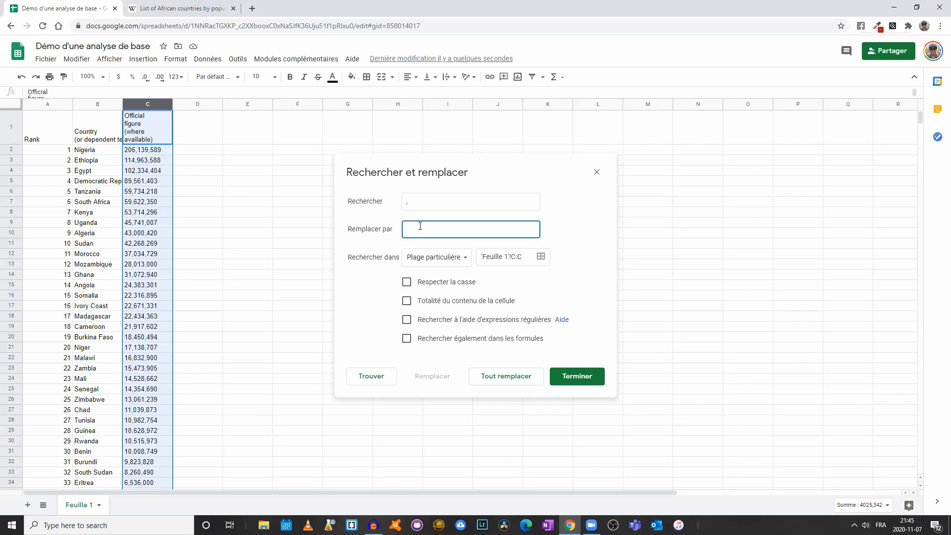
click(503, 377)
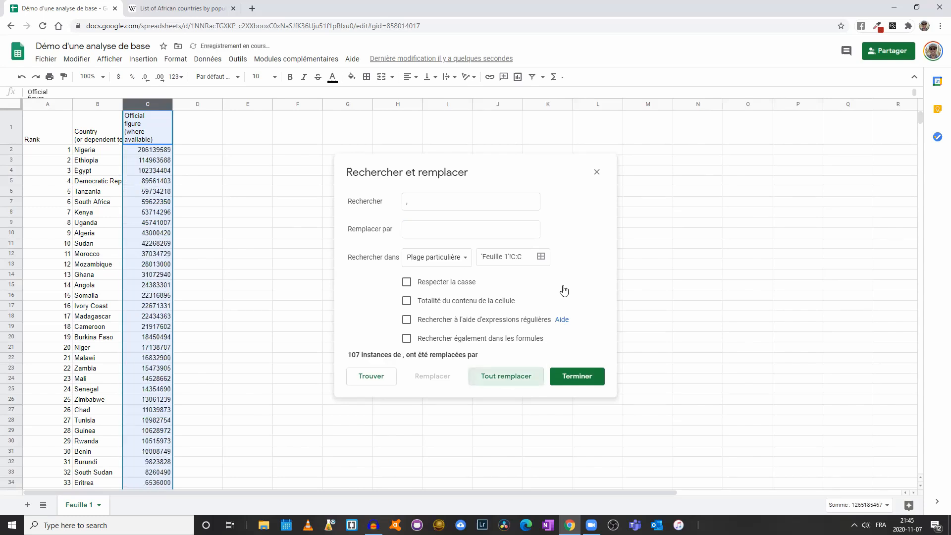
click(591, 384)
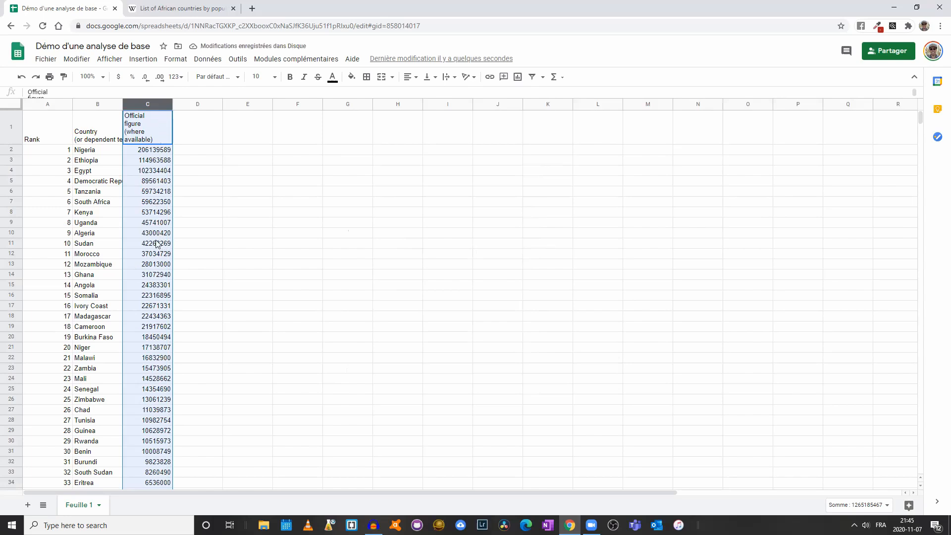
Apply the Nombre (1 000,12) number format to the population figures in column C and check the whole list
click(174, 60)
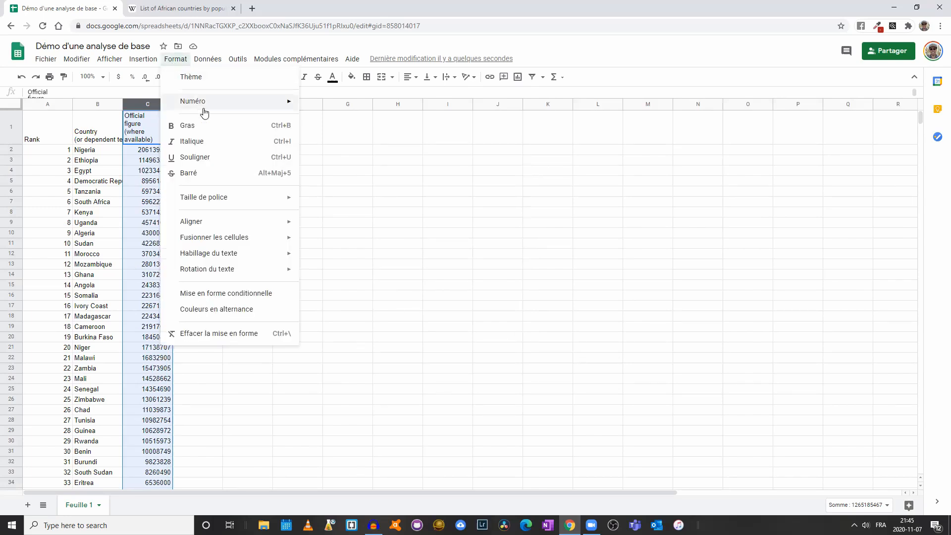
mouse_move(206, 107)
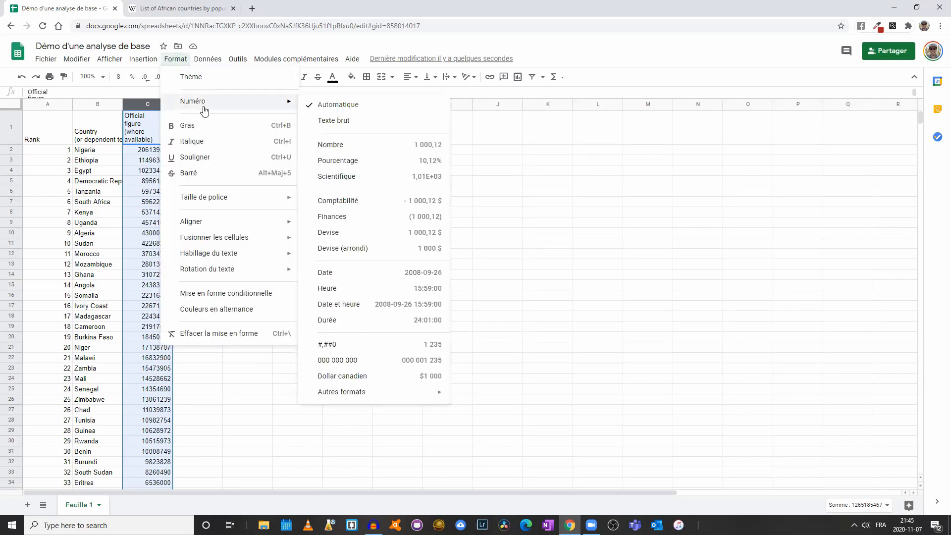
click(369, 147)
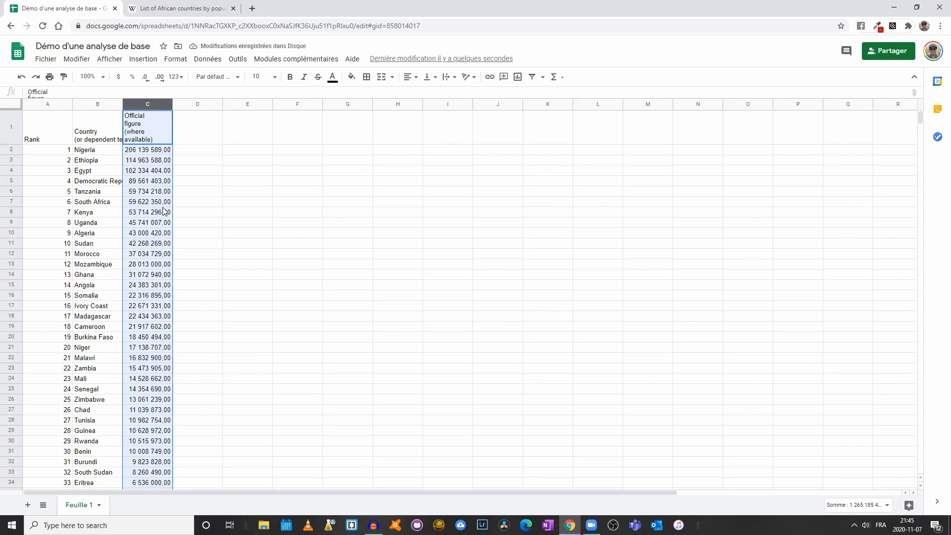
scroll(147, 391, down, 6)
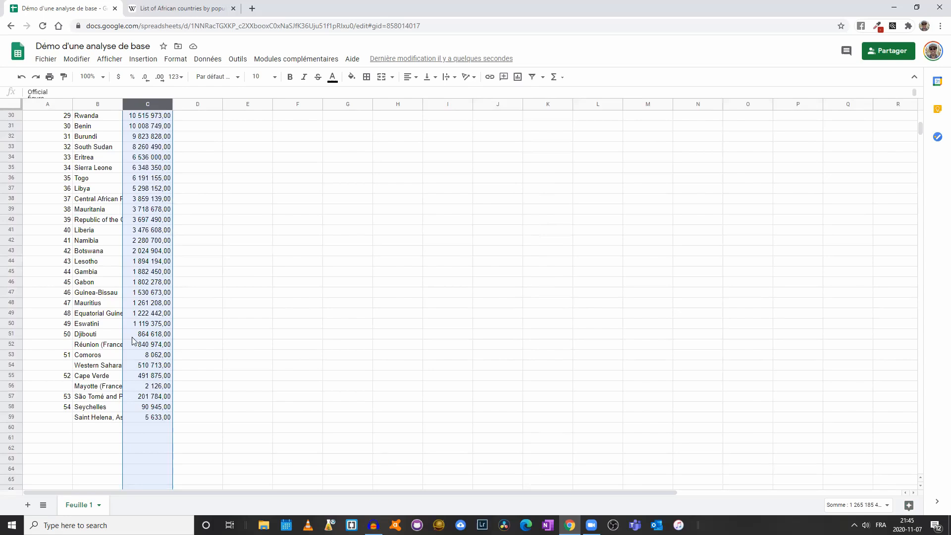
scroll(153, 319, up, 1)
scroll(153, 319, up, 6)
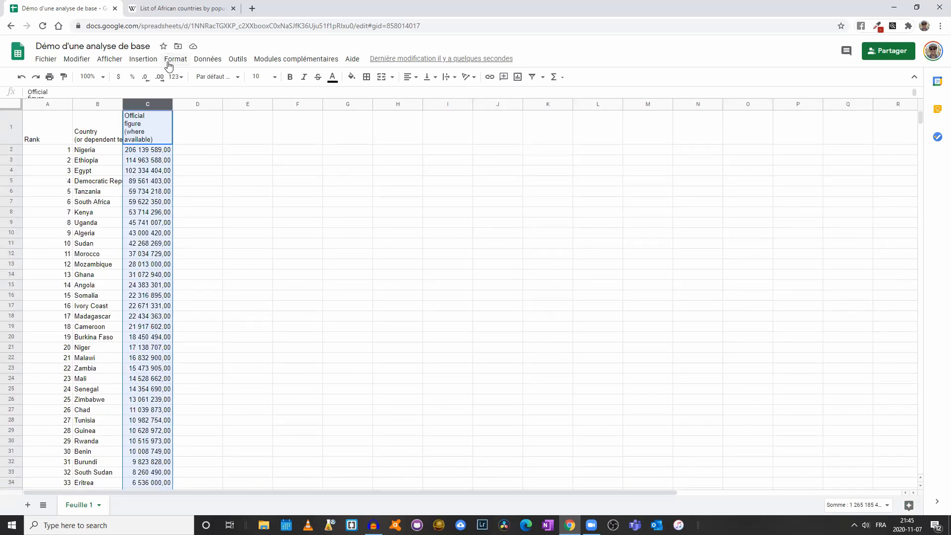
Set a custom number format of #,##0 for column C so the populations have no decimals
click(170, 62)
mouse_move(198, 102)
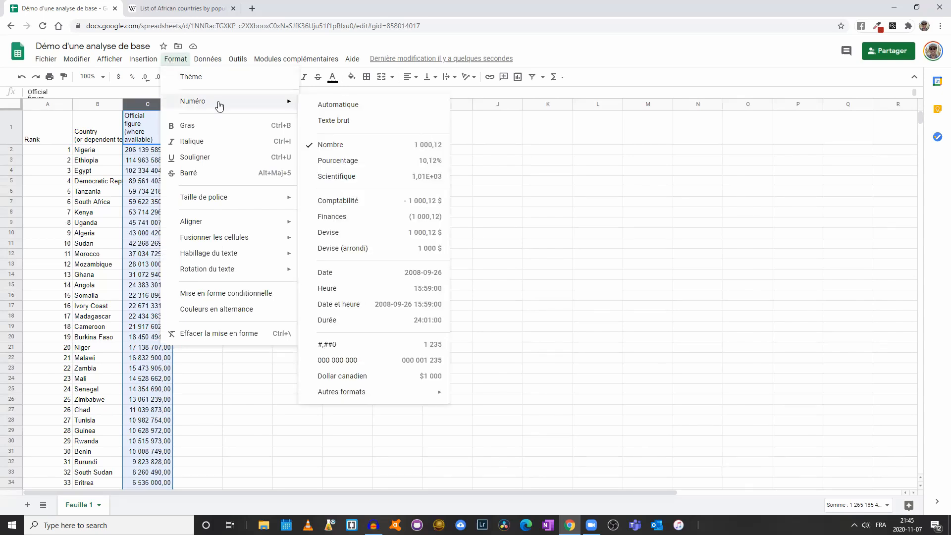
mouse_move(391, 396)
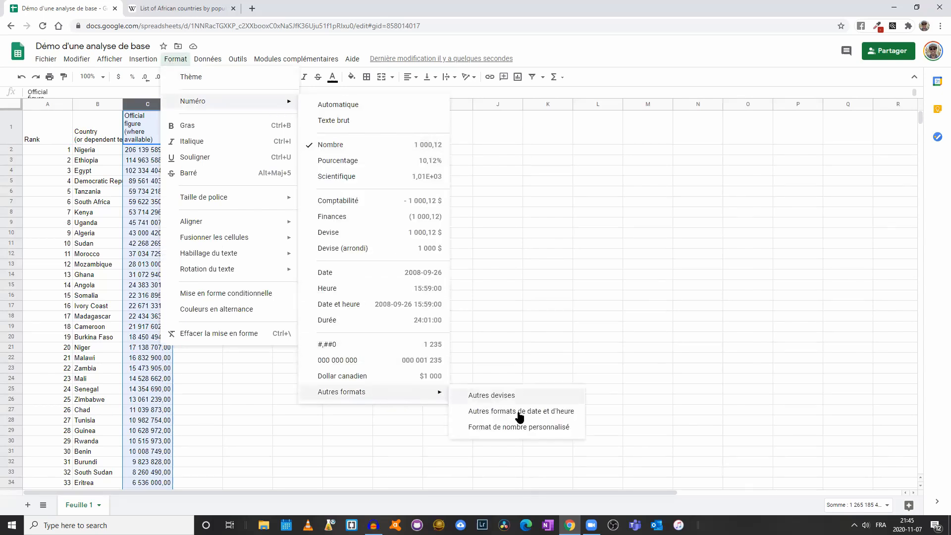
click(523, 429)
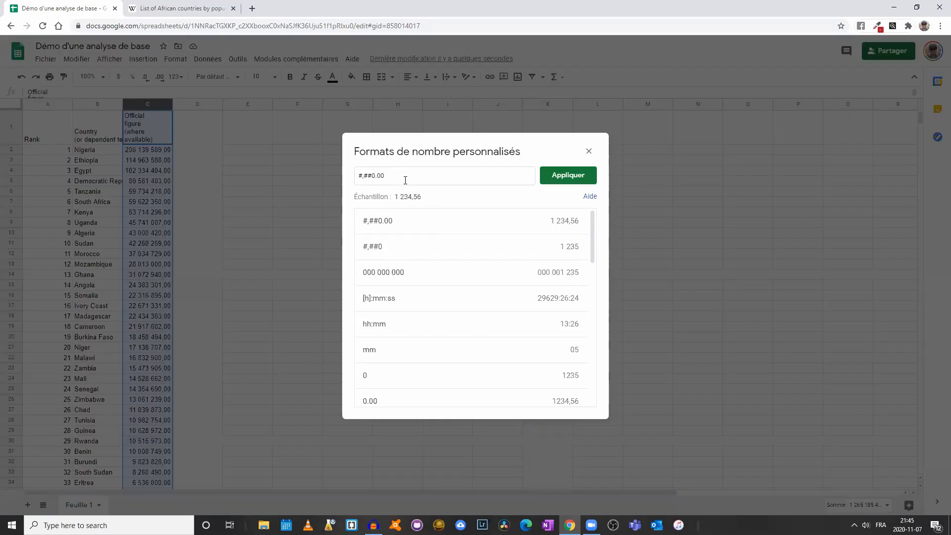
key(BackSpace)
key(BackSpace)
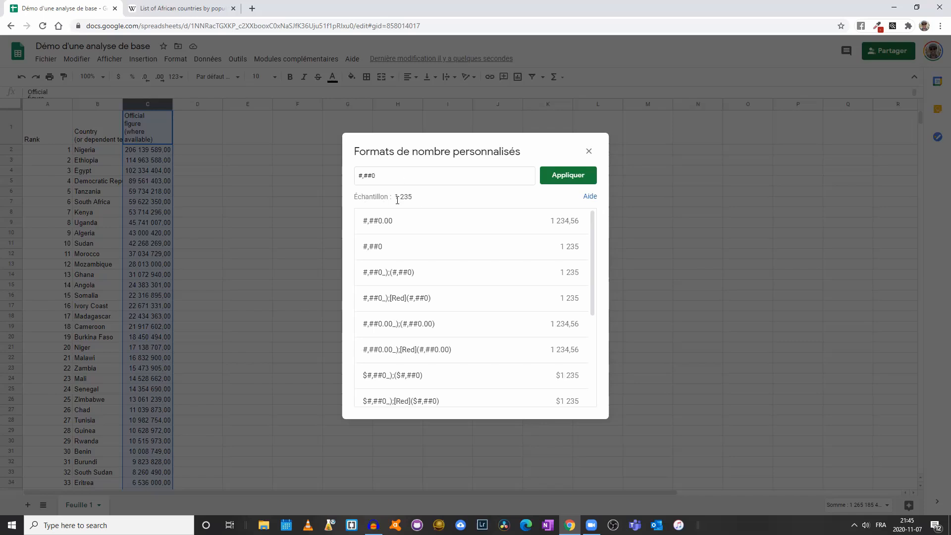
click(552, 177)
click(156, 150)
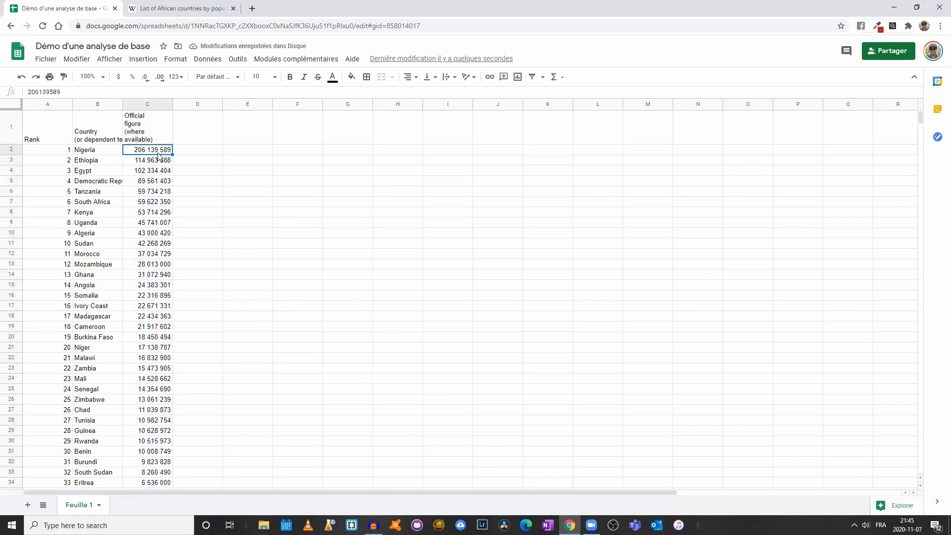
Compare the last population figures in column C, including Djibouti and Comoros, with the Wikipedia table
click(176, 8)
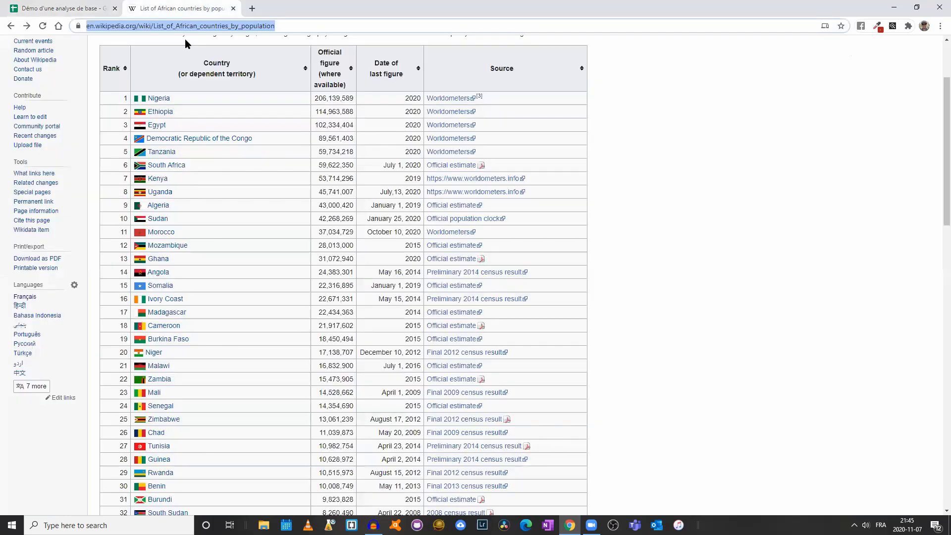
scroll(344, 270, down, 6)
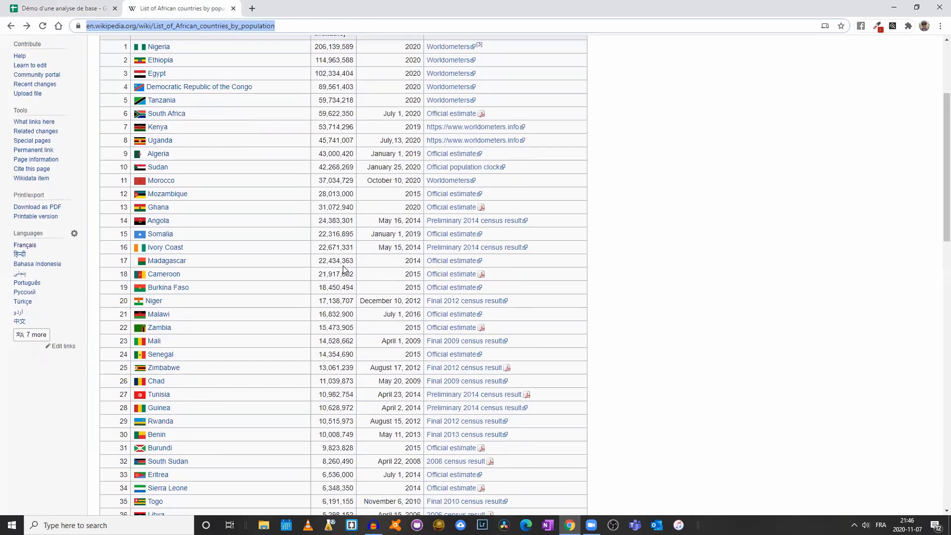
scroll(345, 270, down, 3)
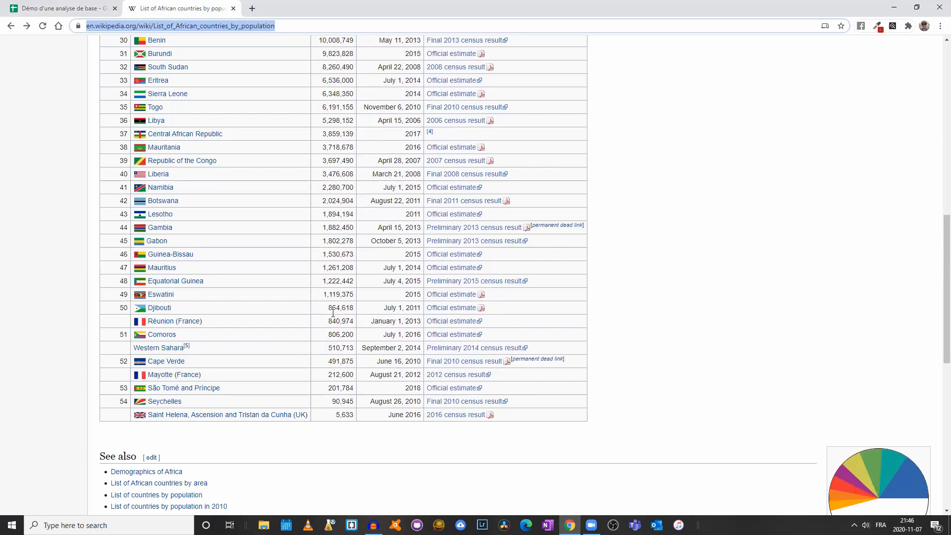
click(72, 9)
scroll(179, 326, down, 6)
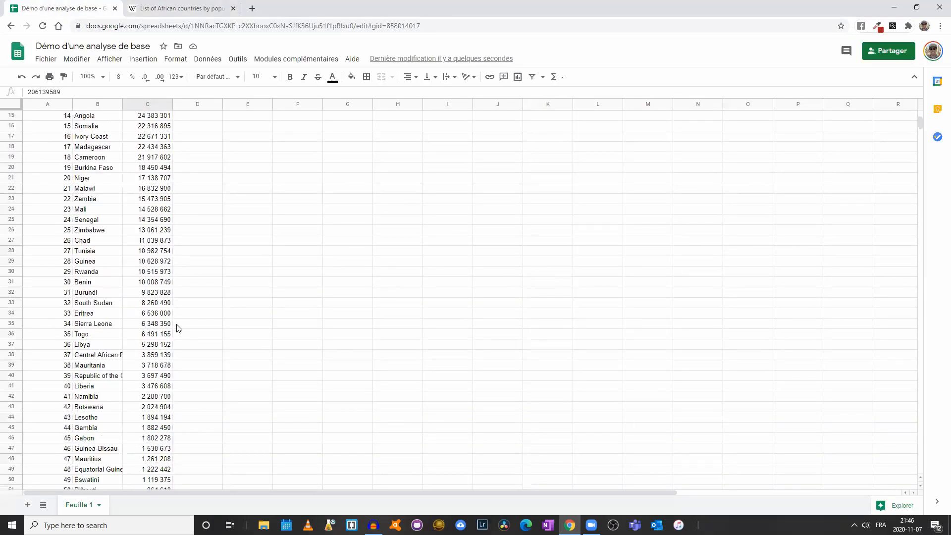
click(146, 367)
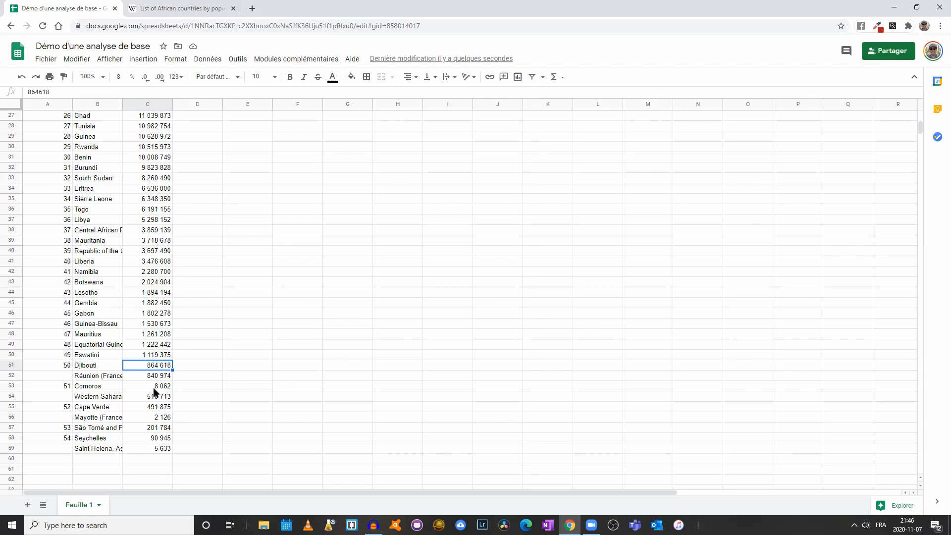
click(161, 387)
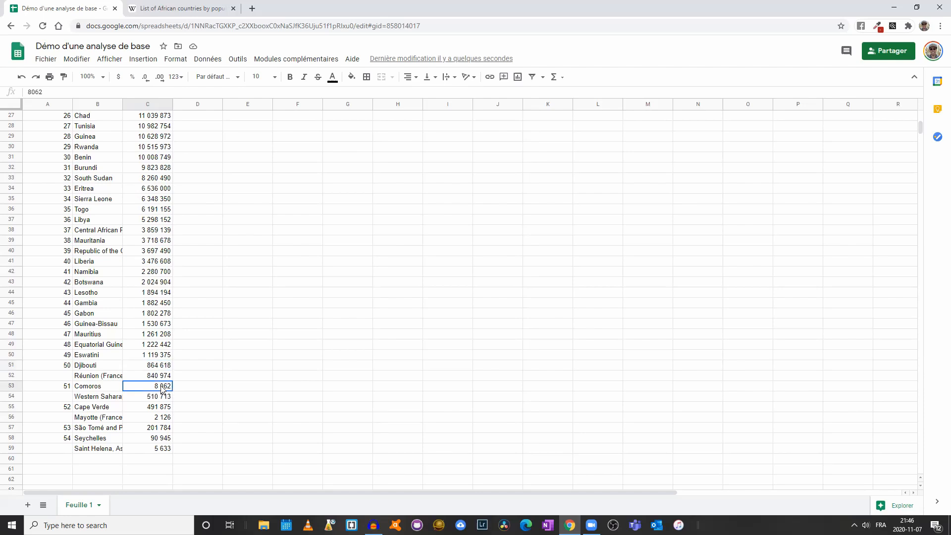
Replace the population figures in C53:C59 with the Wikipedia values, from 806200 for Comoros to 5633 for Saint Helena
click(190, 8)
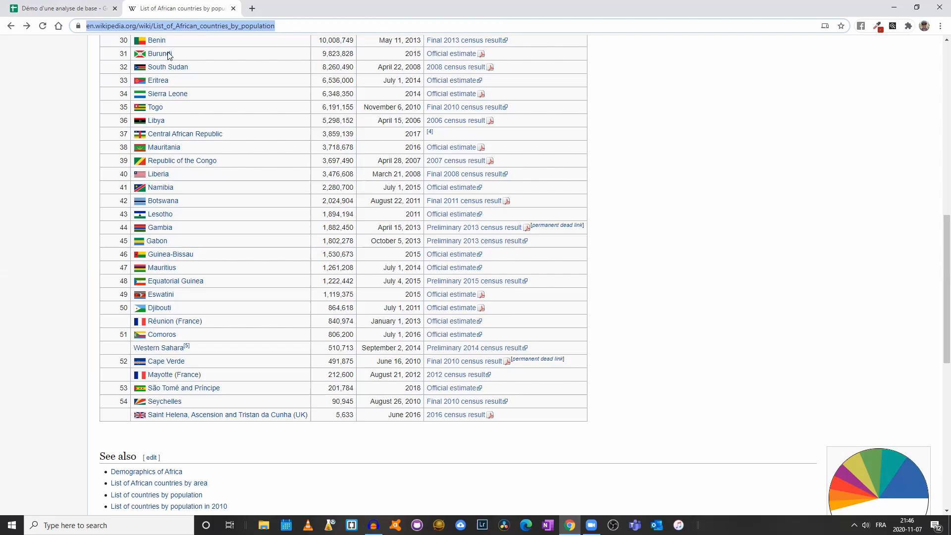
click(69, 11)
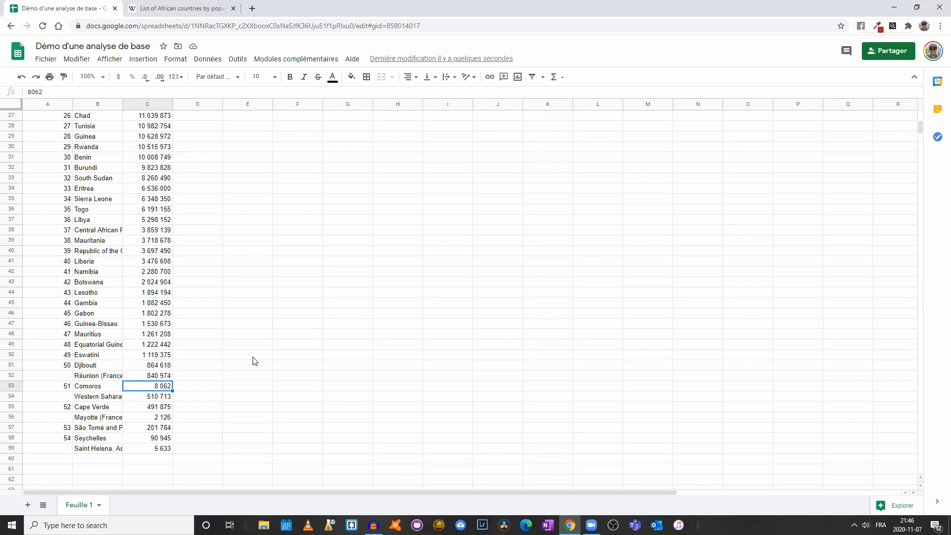
key(ctrl+v)
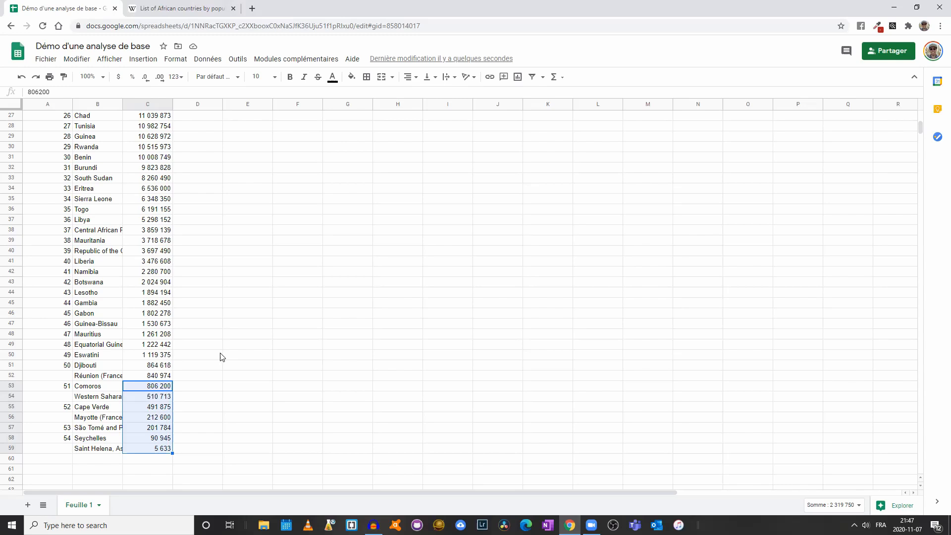
click(221, 358)
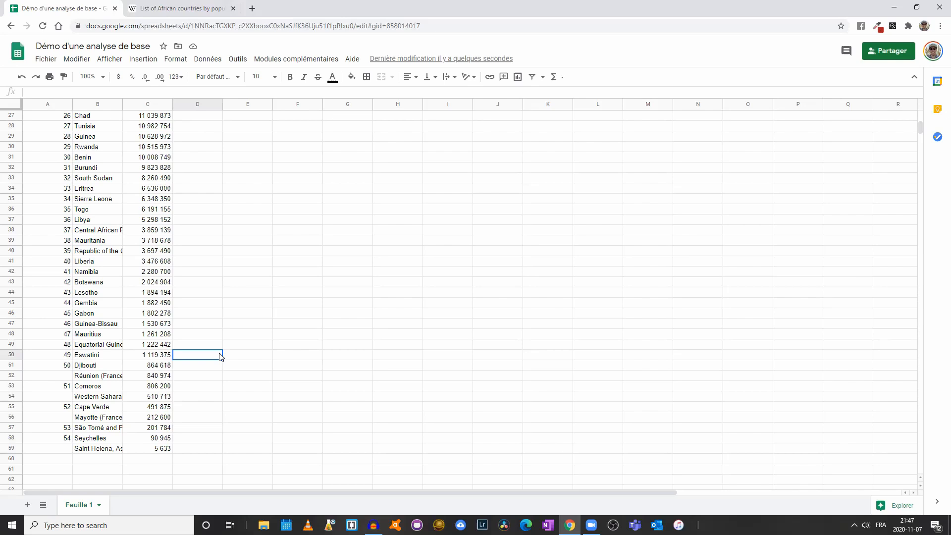
Change the header in cell A1 from Rank to Rang
scroll(221, 357, up, 6)
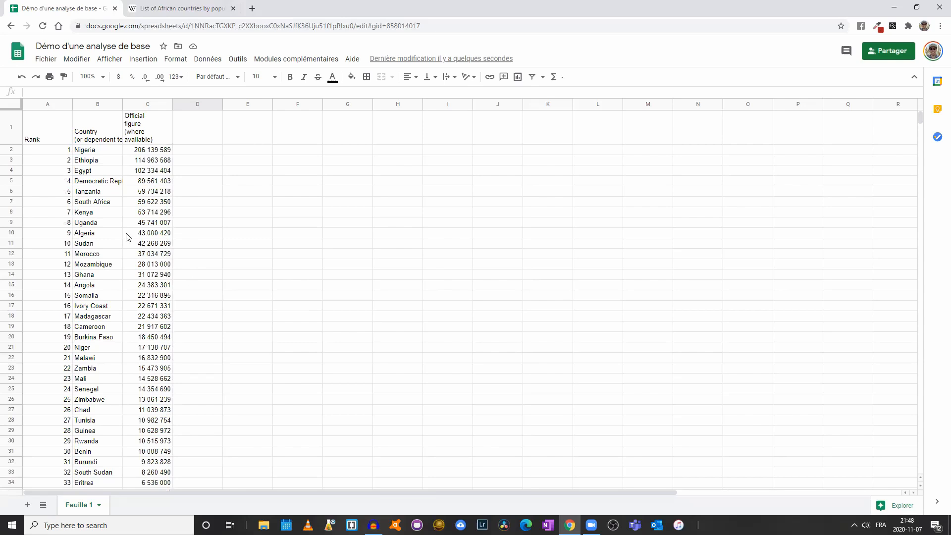
click(45, 141)
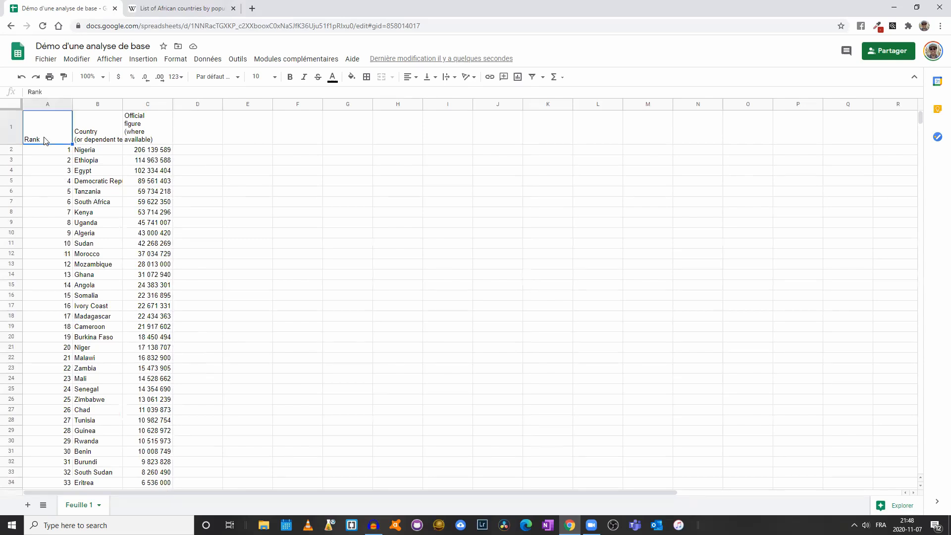
double_click(44, 141)
key(BackSpace)
text(g)
key(Return)
Number the ranks in A49:A59 consecutively from 48 to 58, filling in the blank rank cells
scroll(52, 397, down, 6)
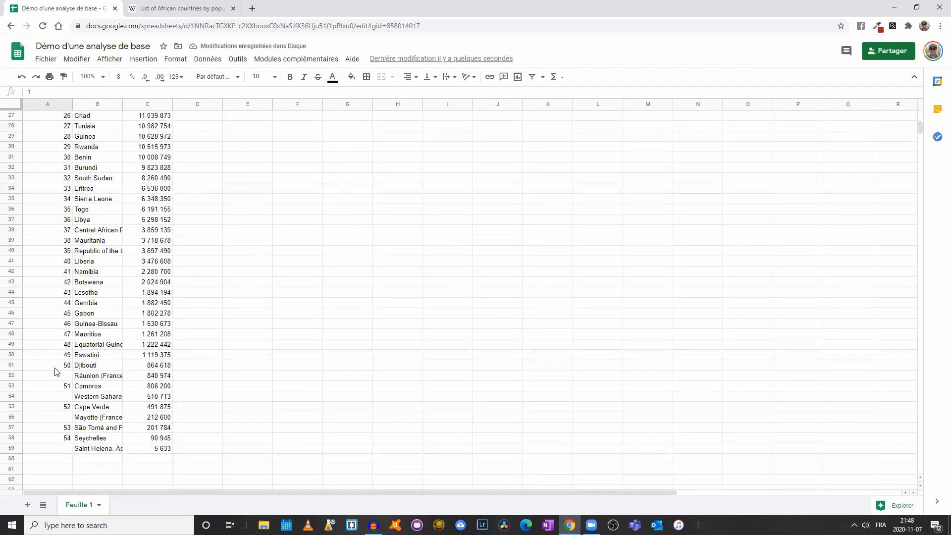
click(64, 349)
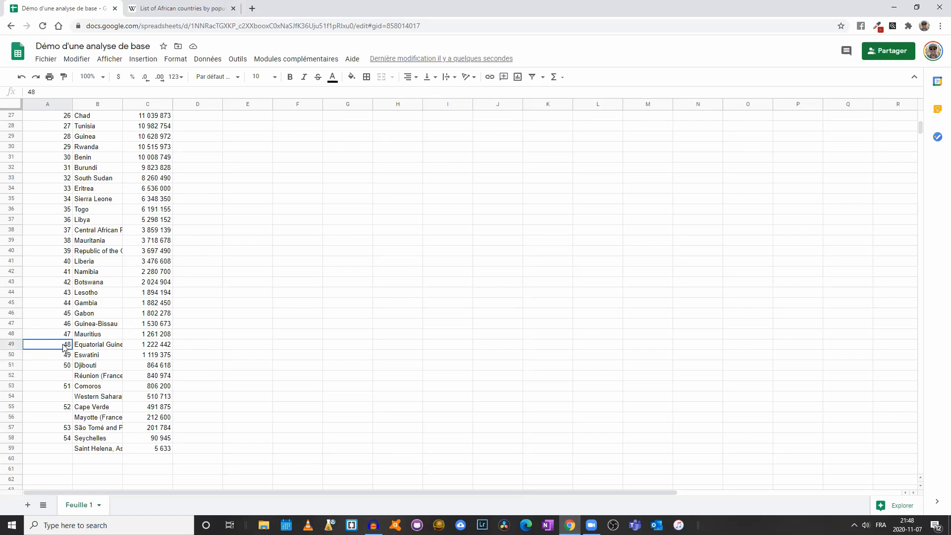
drag(64, 349, 60, 449)
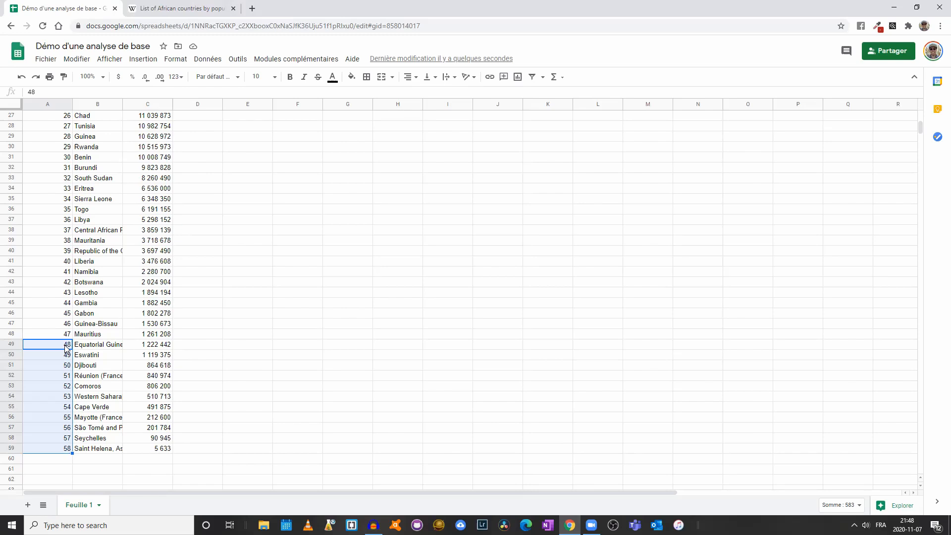
click(233, 283)
Replace the header in cell C1 with Population
scroll(192, 287, up, 6)
scroll(193, 287, up, 3)
scroll(152, 138, down, 5)
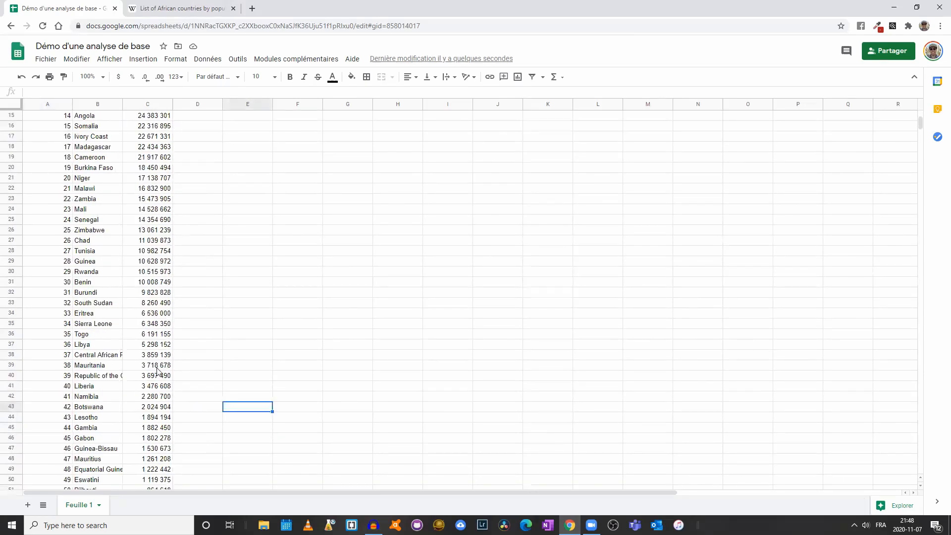
scroll(160, 280, up, 5)
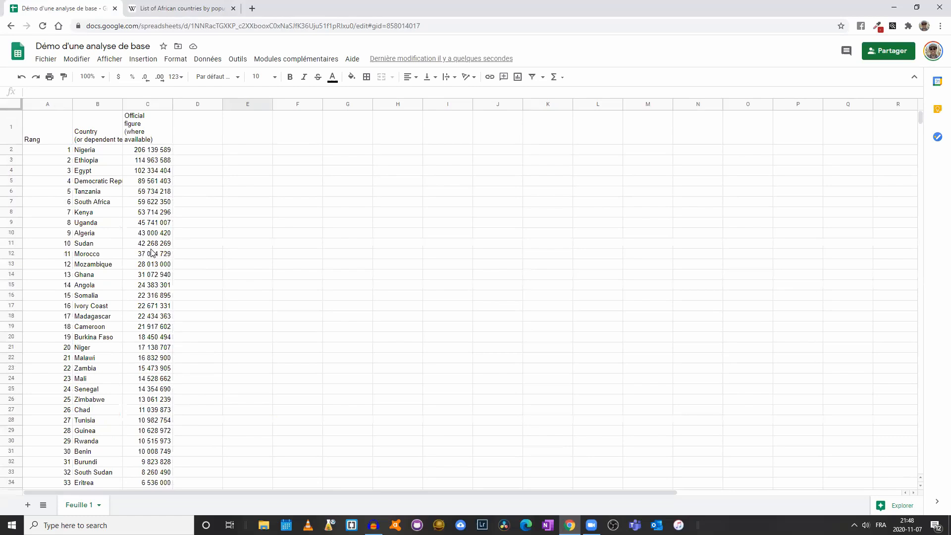
click(147, 138)
text(Population)
key(Return)
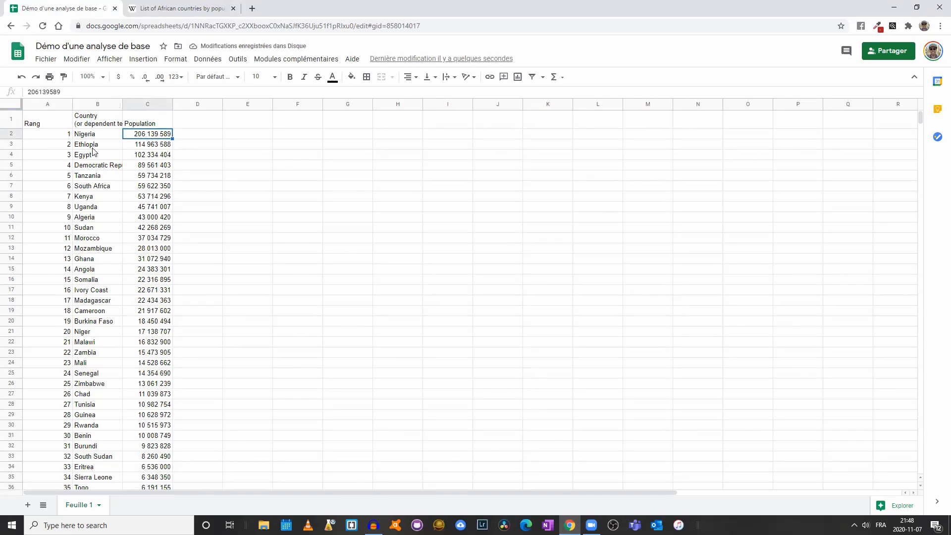
scroll(96, 370, down, 8)
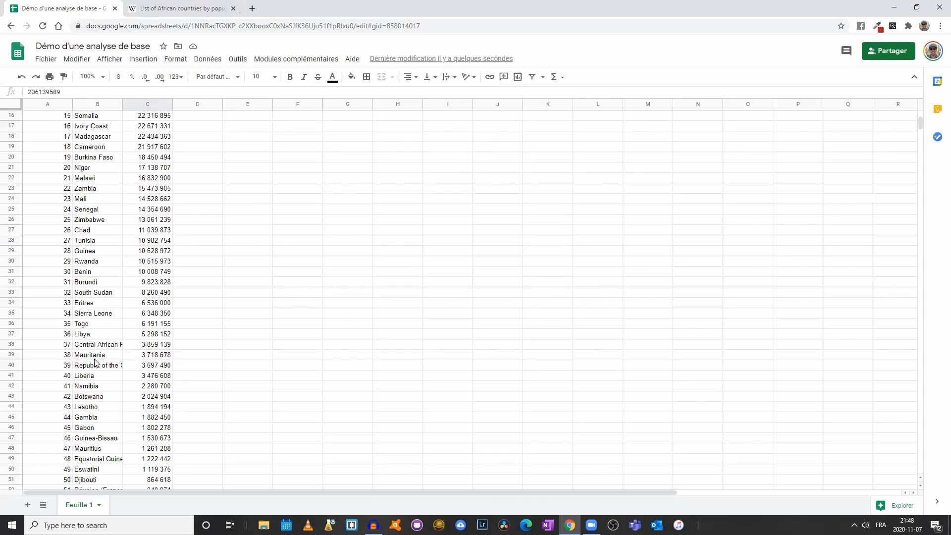
scroll(96, 365, up, 8)
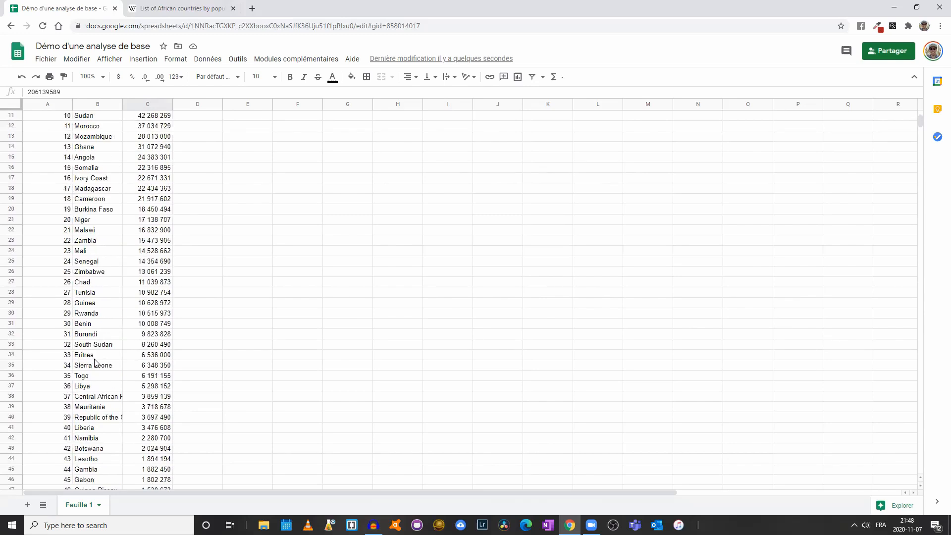
Insert an empty column before the Population column and fit column B's width to the country names
click(139, 101)
right_click(138, 101)
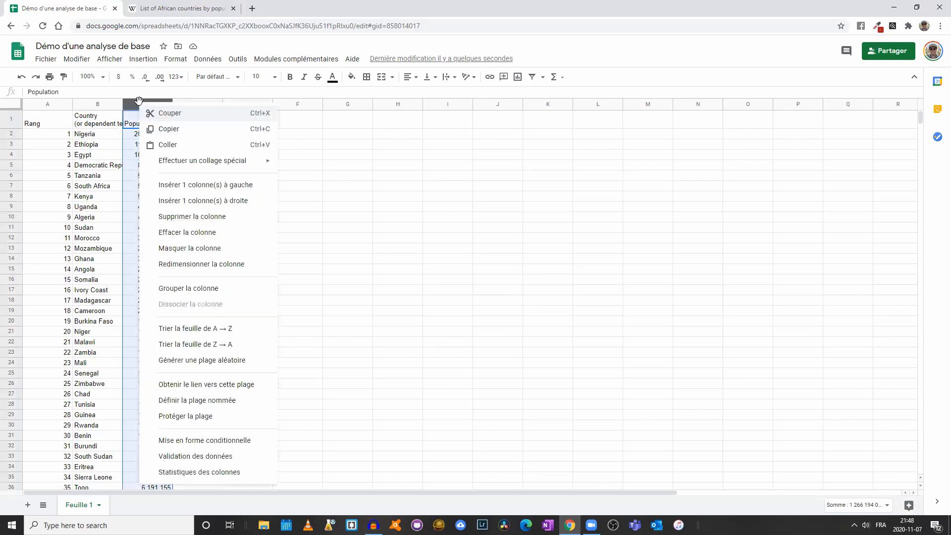
click(197, 185)
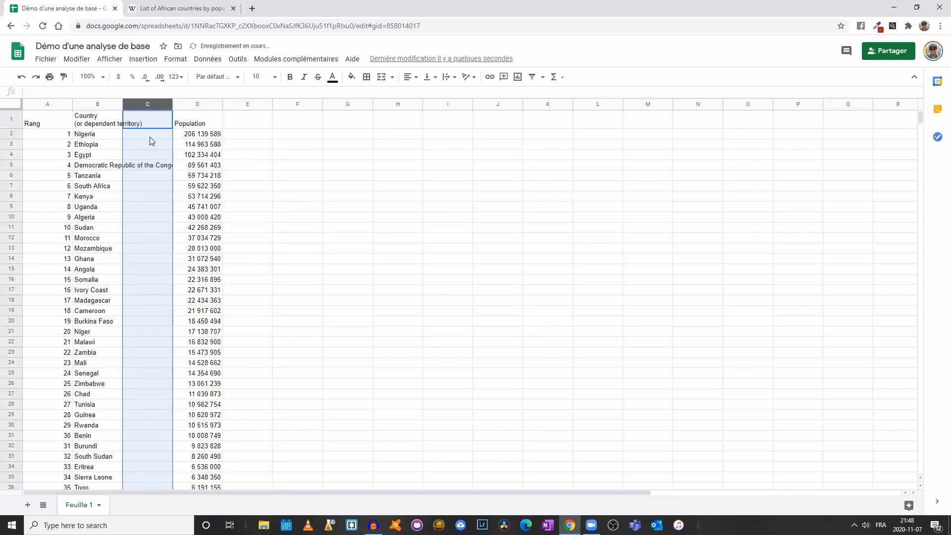
double_click(121, 103)
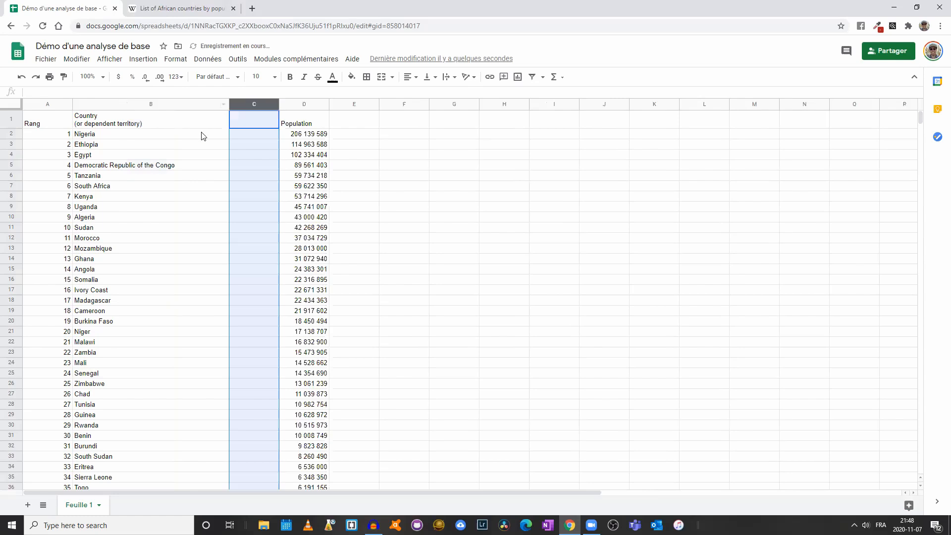
Enter the formula =GOOGLETRANSLATE(B2; "en"; "fr") in cell C2 to translate the first country name into French
click(242, 134)
text(=GOOGLETRA)
key(Tab)
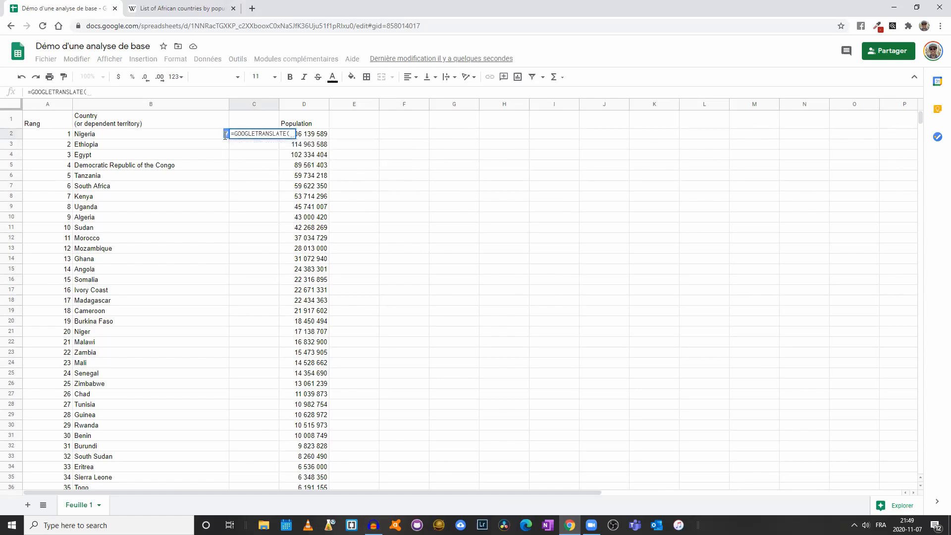
click(89, 136)
text(; "en")
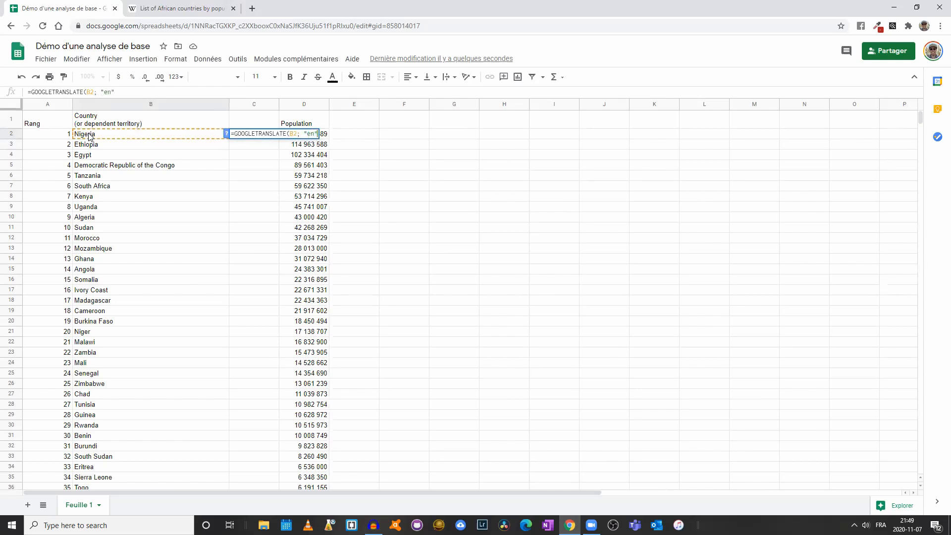
text(; "fr"))
key(Return)
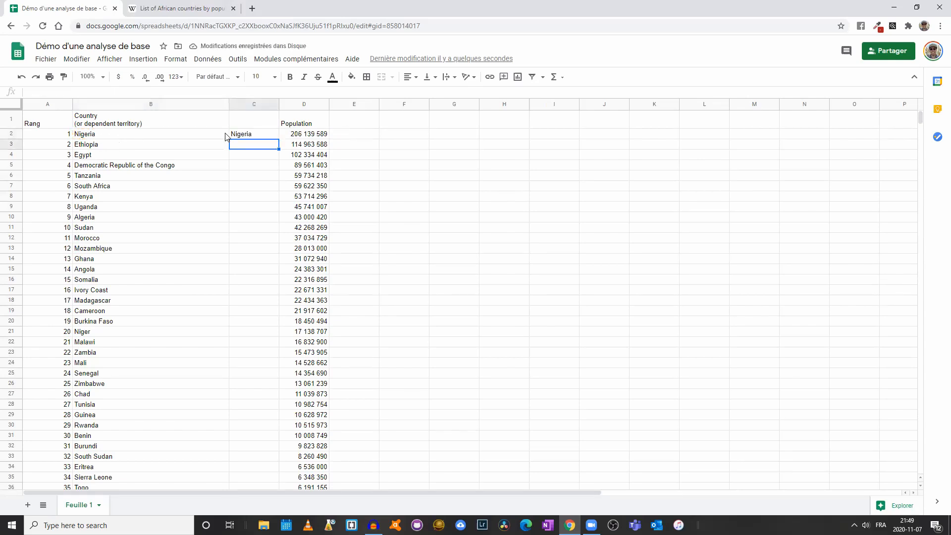
Fill the translation formula from C2 down to C59 and fit column C's width to the French names
click(255, 134)
drag(279, 139, 256, 442)
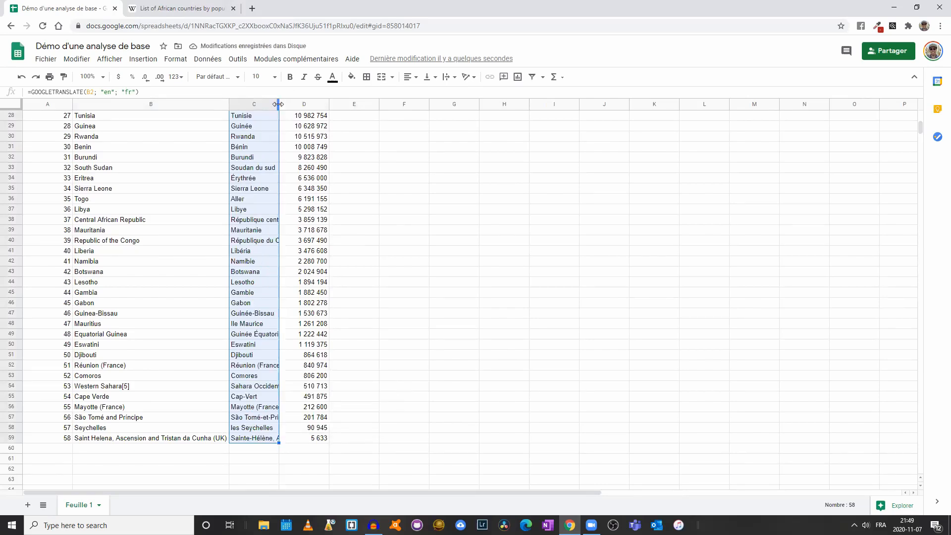
double_click(279, 104)
scroll(290, 198, up, 3)
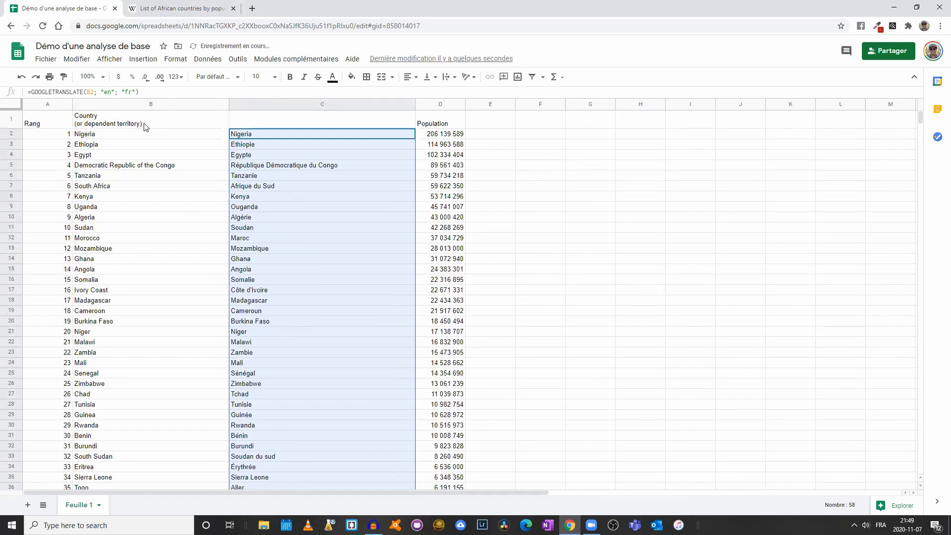
click(264, 140)
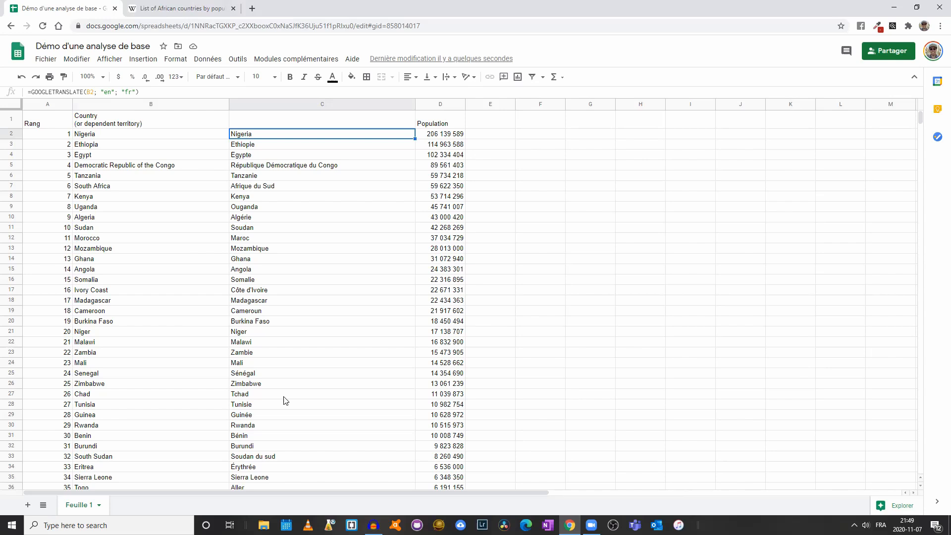
Replace the translation formulas in column C with their plain values
click(277, 103)
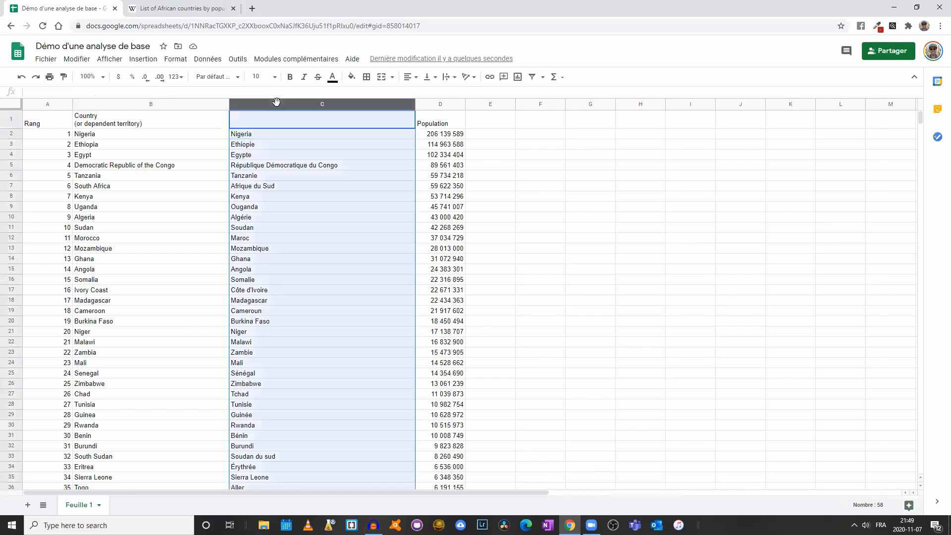
key(ctrl+c)
key(ctrl+shift+v)
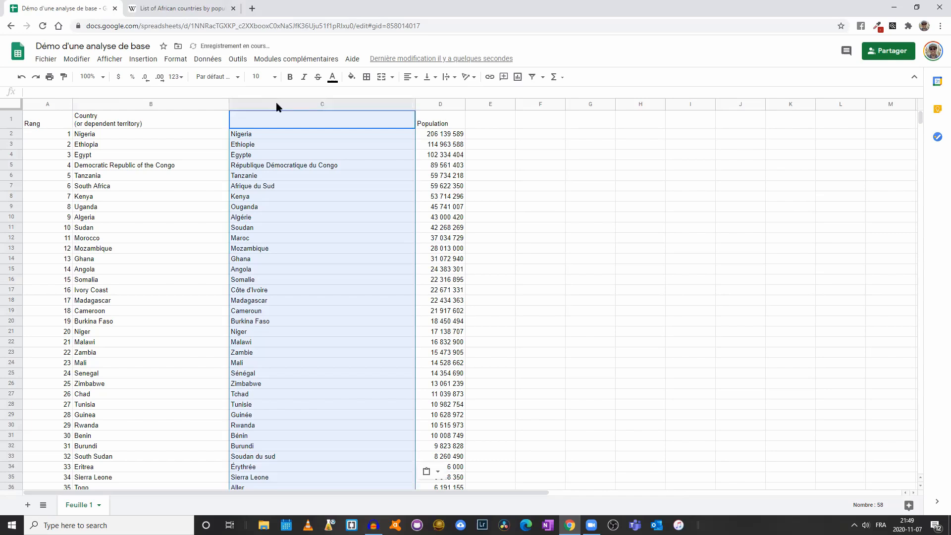
click(255, 136)
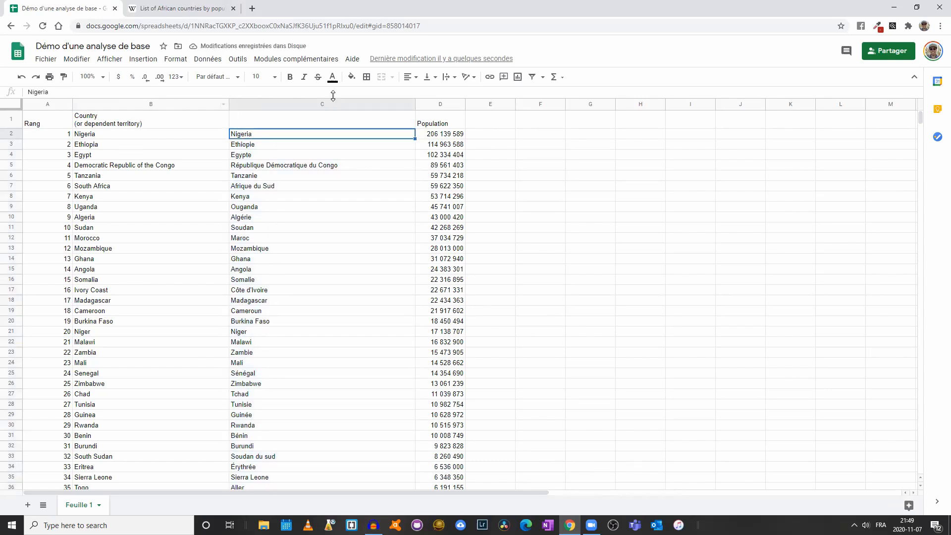
Delete the English country column B and enter the header Pays ou territoire in cell B1
click(224, 104)
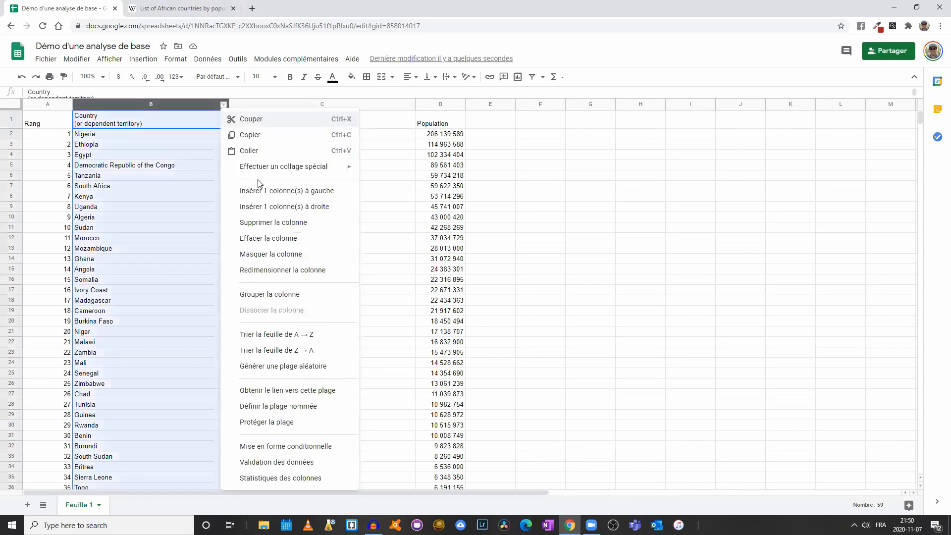
click(273, 227)
click(159, 119)
text(Pays ou territoire)
key(Return)
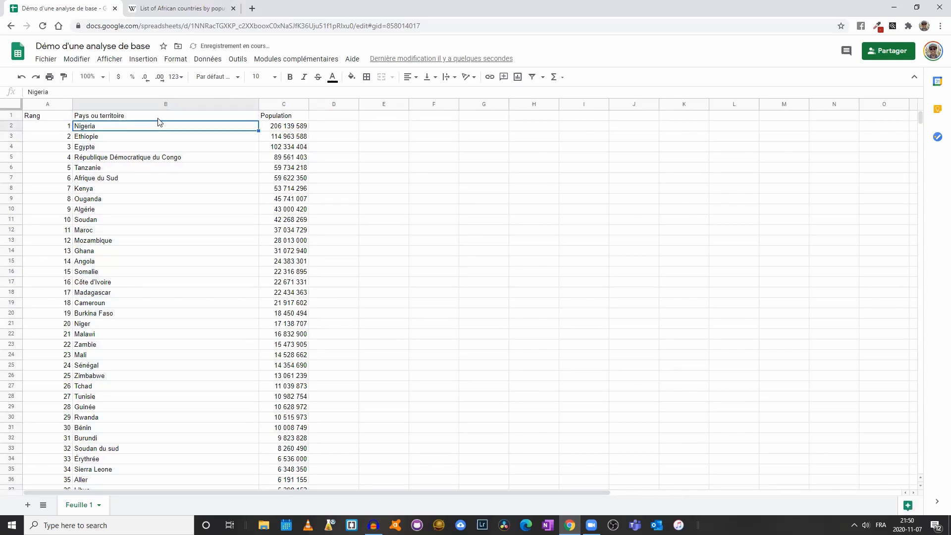
Fit the widths of all the sheet's columns to their contents
click(146, 159)
scroll(138, 187, down, 1)
scroll(149, 298, down, 10)
scroll(153, 297, up, 10)
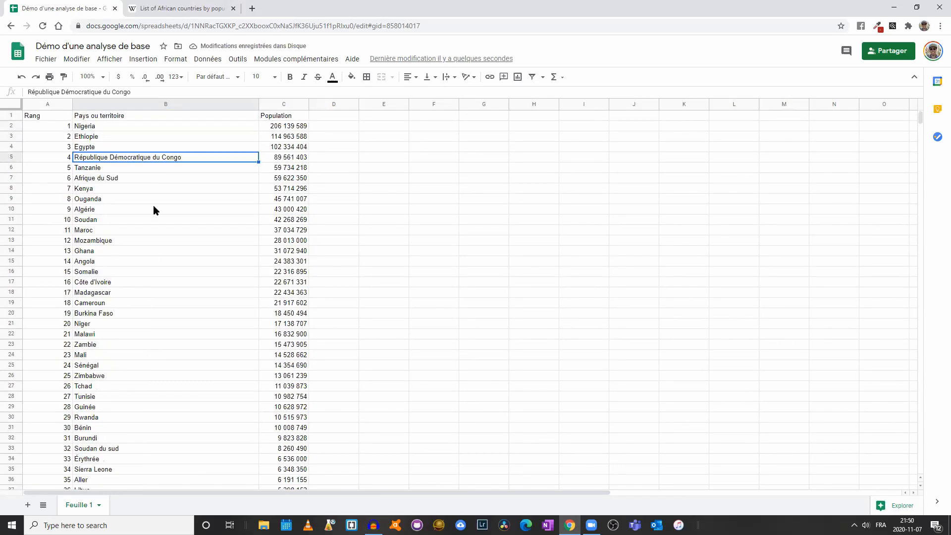
click(15, 104)
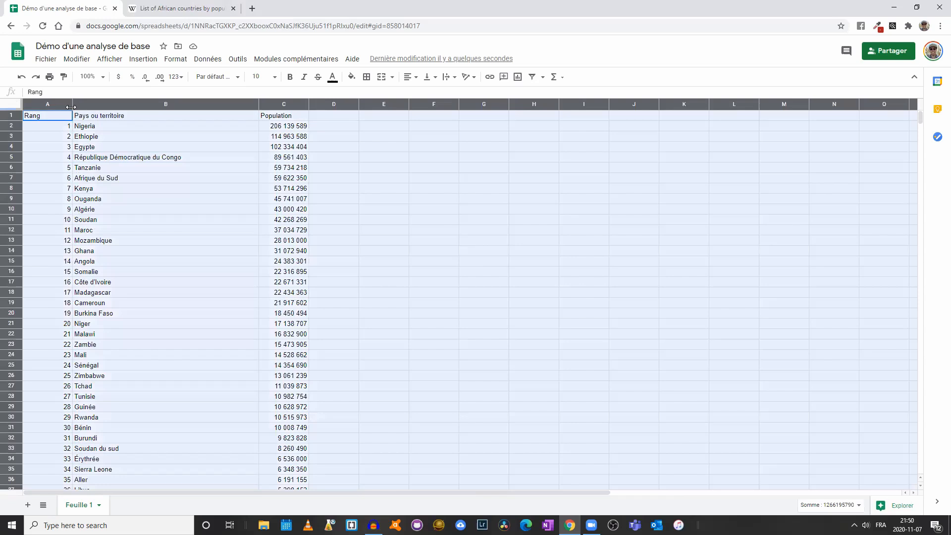
double_click(73, 104)
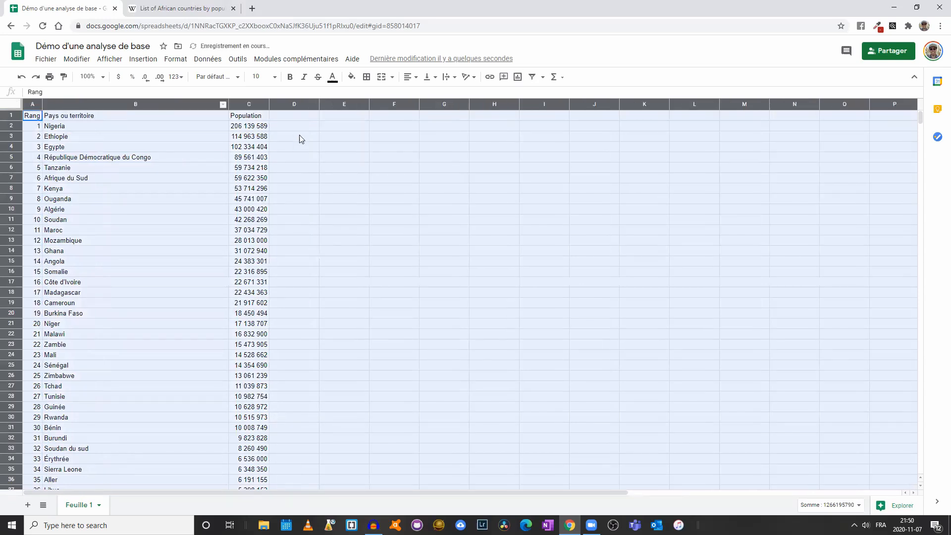
Freeze header row 1 and check that it stays in view along the country list
click(8, 119)
scroll(138, 144, down, 5)
scroll(245, 197, up, 5)
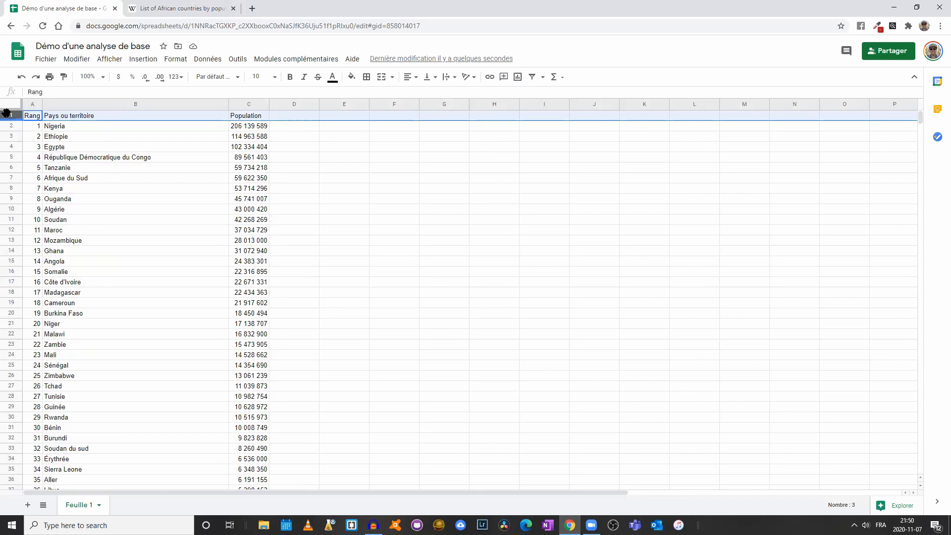
click(9, 115)
click(214, 60)
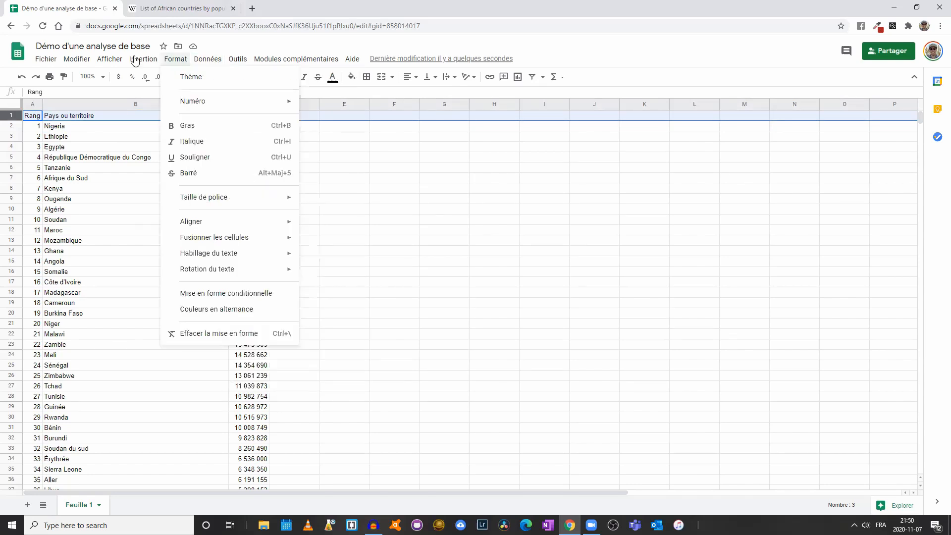
mouse_move(110, 60)
mouse_move(131, 80)
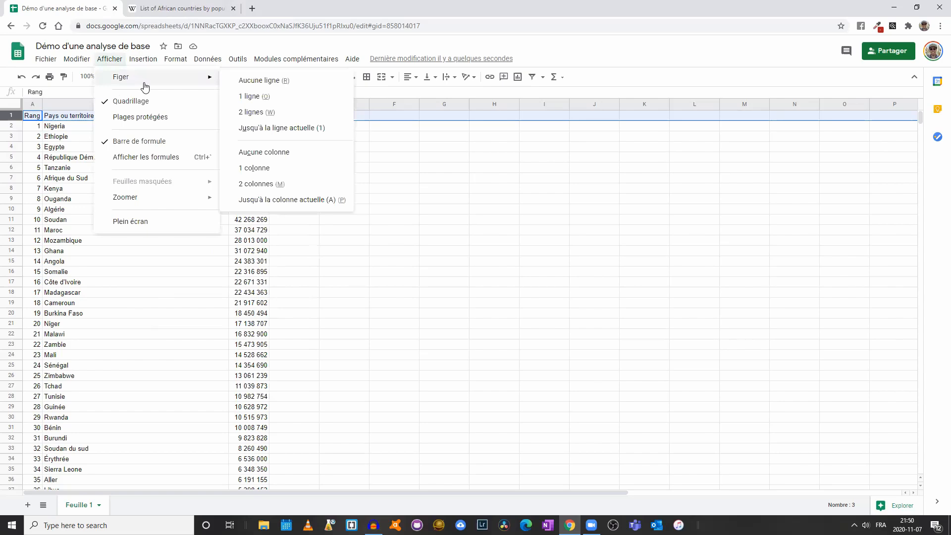
click(254, 96)
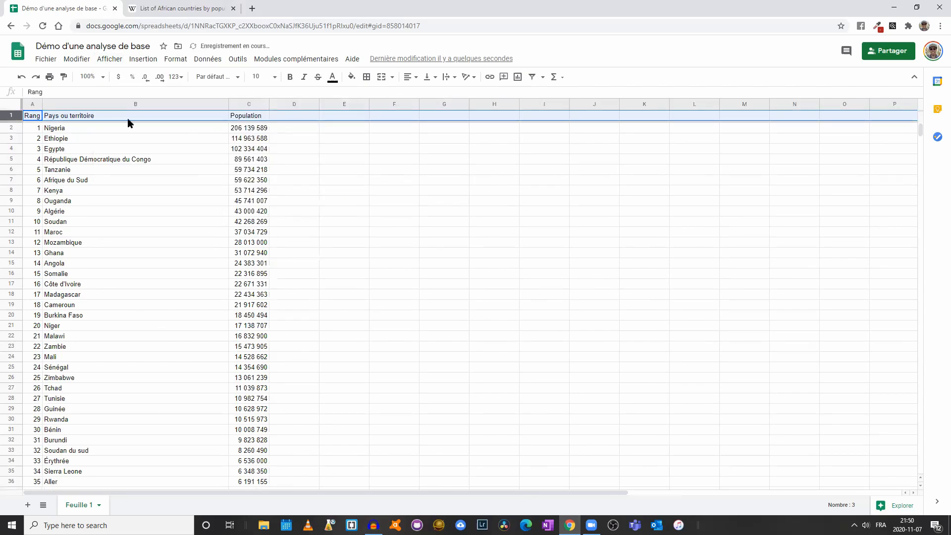
click(101, 150)
scroll(101, 149, down, 5)
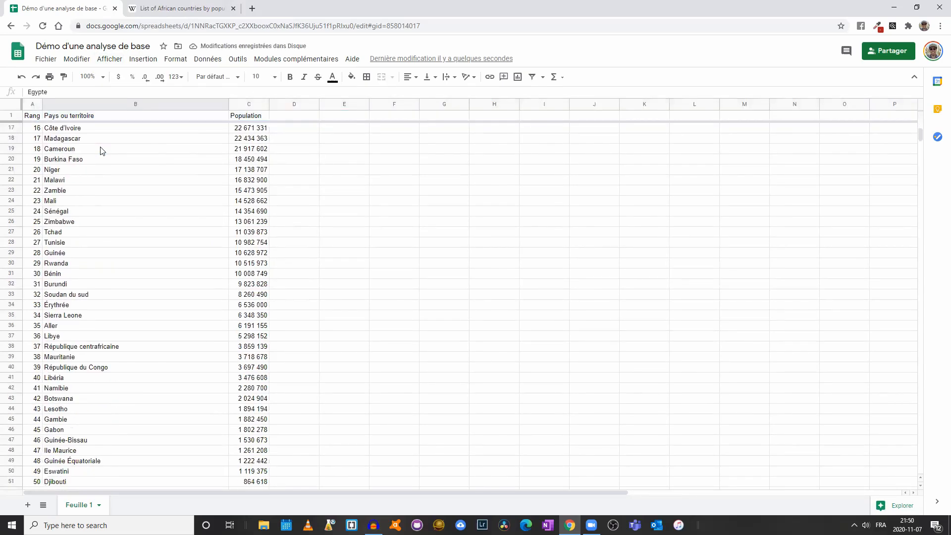
scroll(102, 151, up, 2)
scroll(100, 151, up, 6)
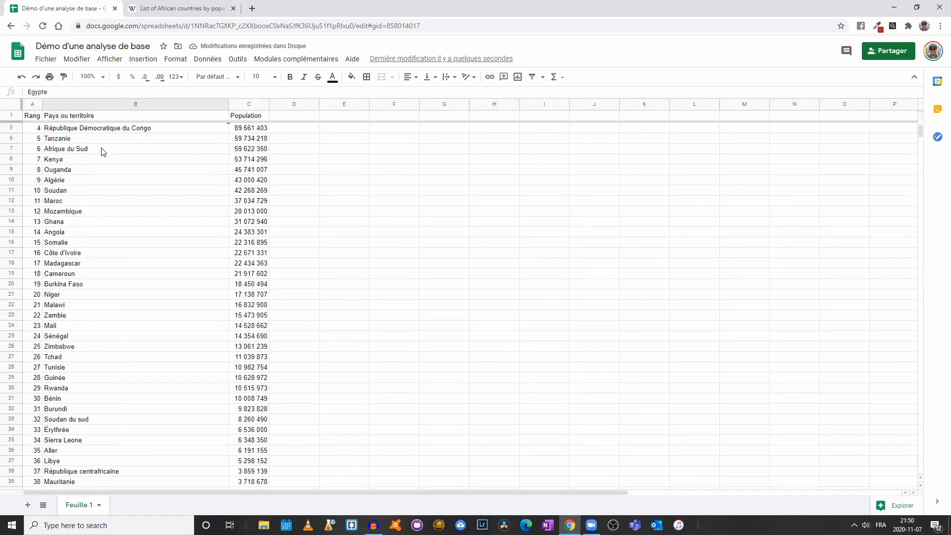
Make header row 1 bold and create a filter on it
click(14, 118)
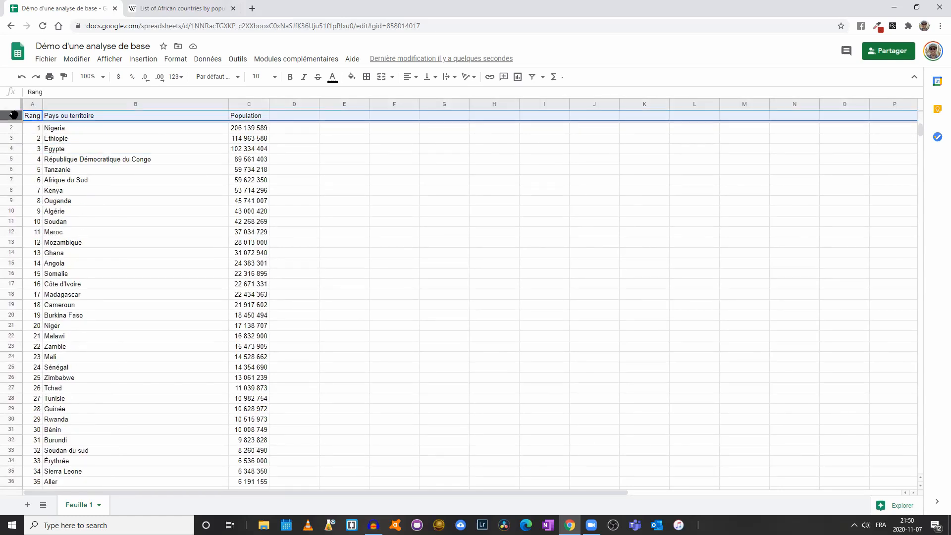
click(290, 77)
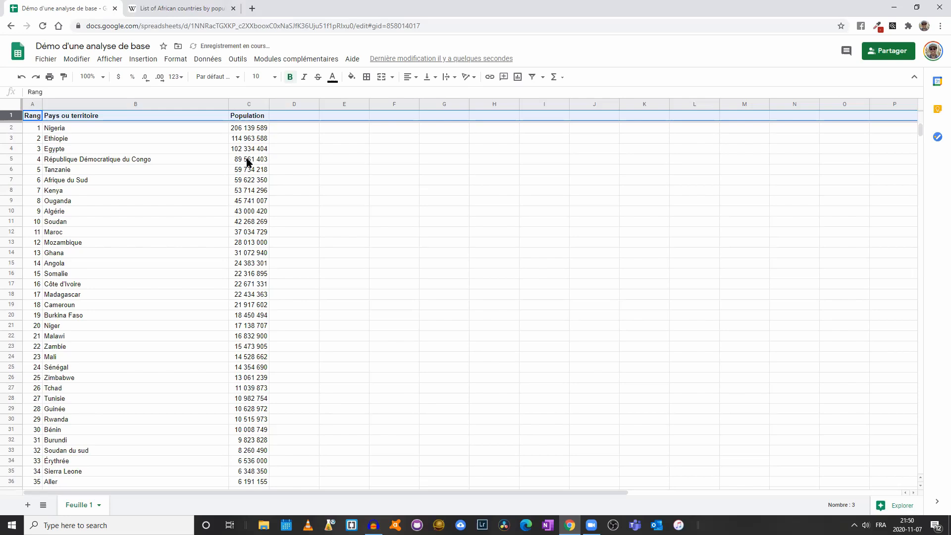
click(208, 61)
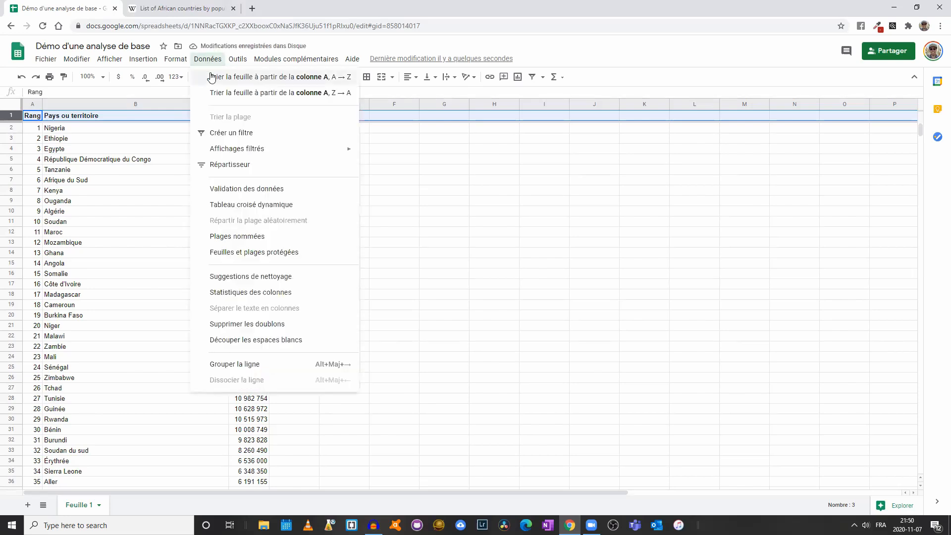
click(239, 136)
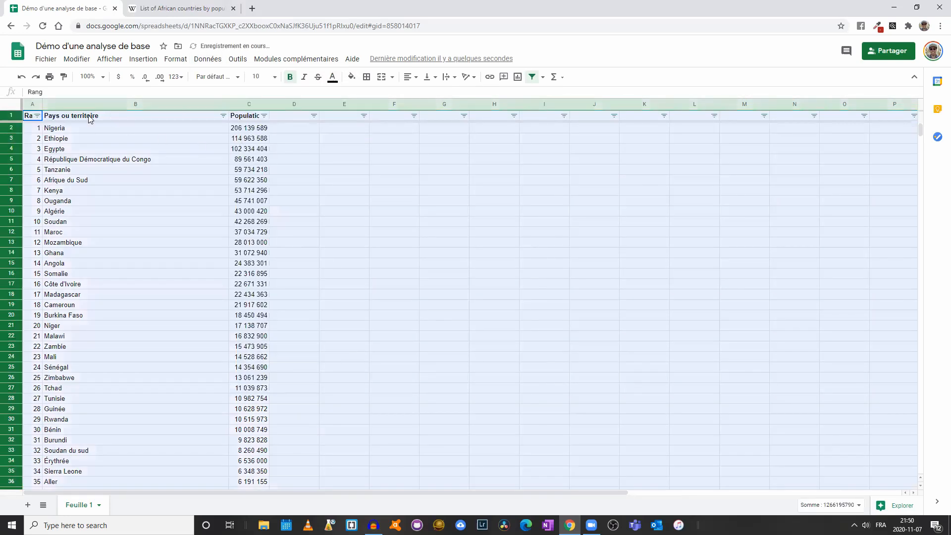
Widen columns A and C so the Rang and Population headers fit beside their filter controls
drag(42, 103, 53, 103)
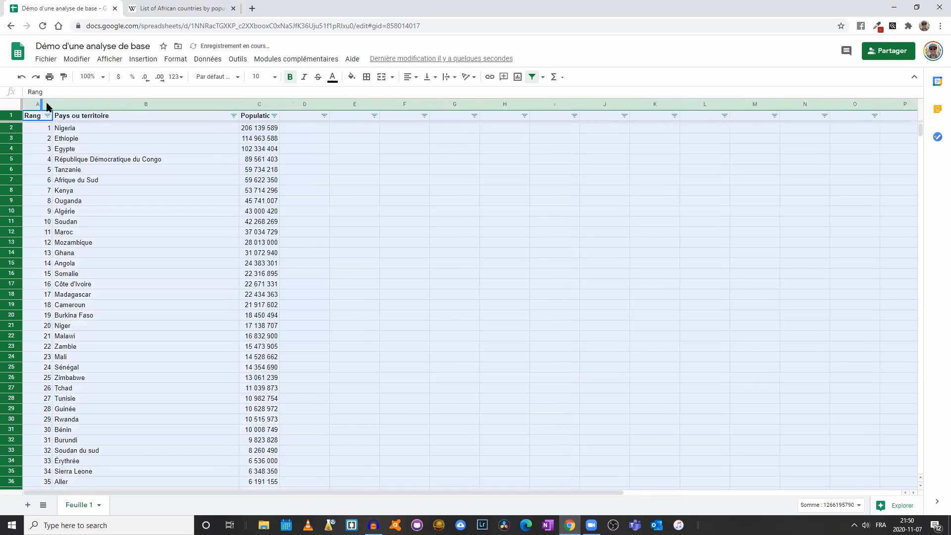
drag(280, 103, 287, 104)
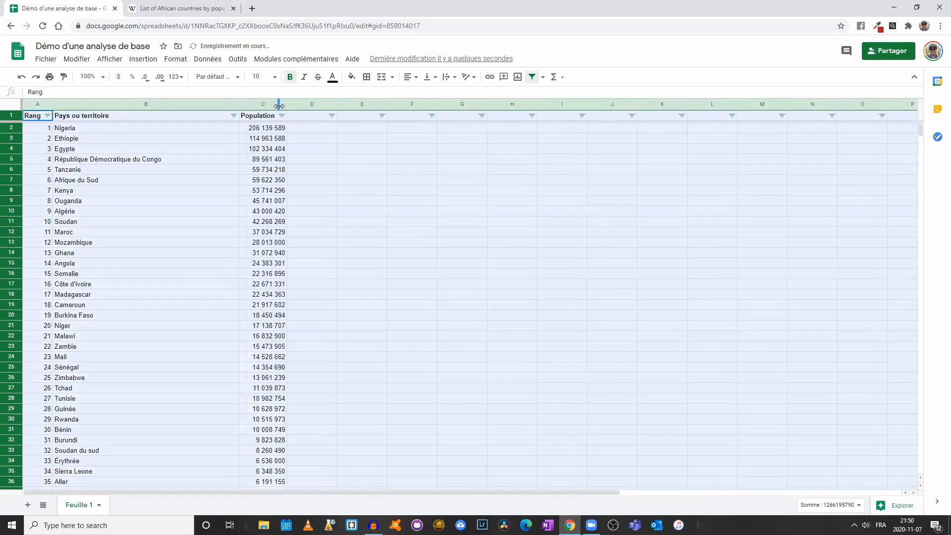
click(202, 149)
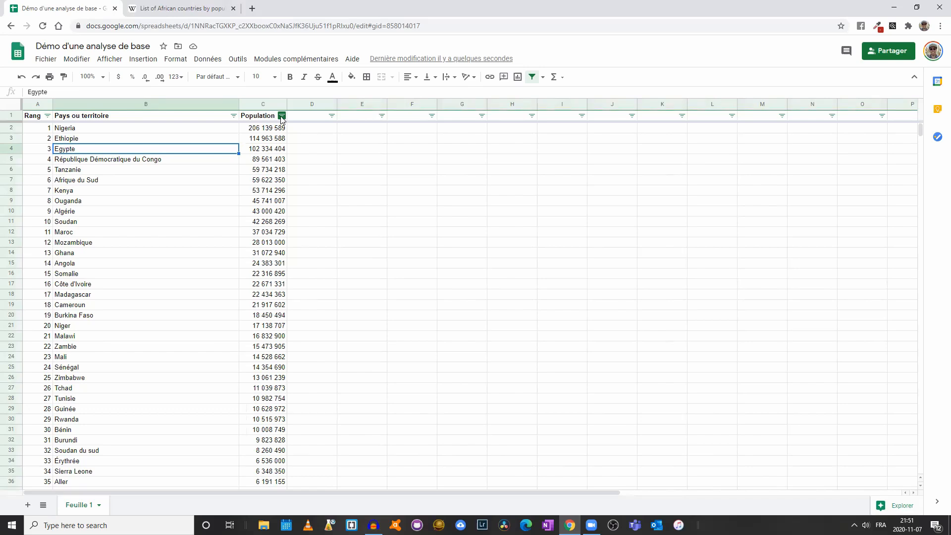
Sort the table by Population in ascending order (A → Z) and look through the reordered rows
click(282, 116)
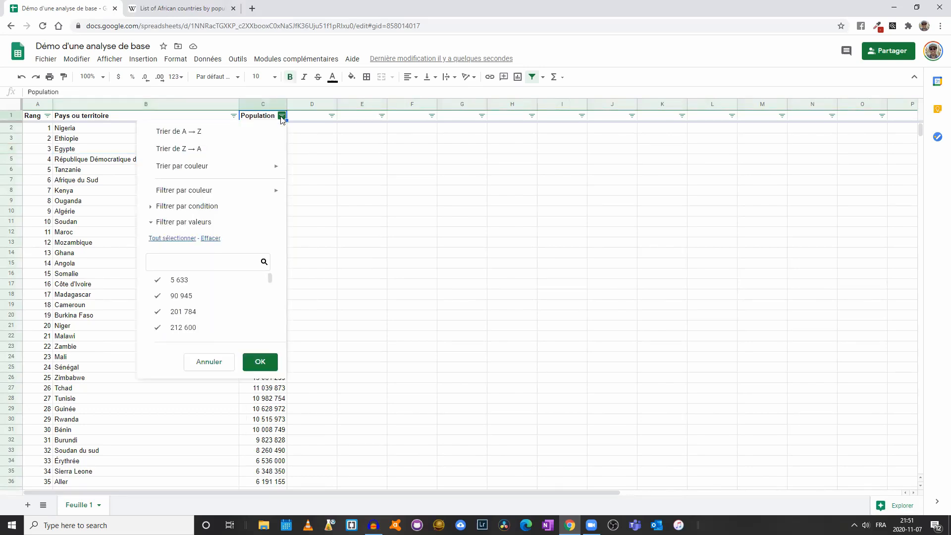
click(219, 135)
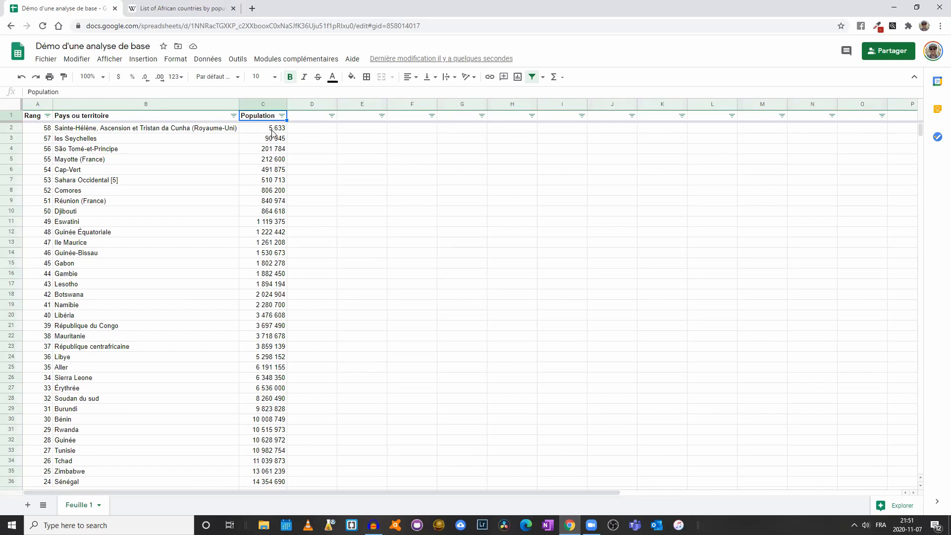
click(274, 131)
scroll(273, 137, down, 10)
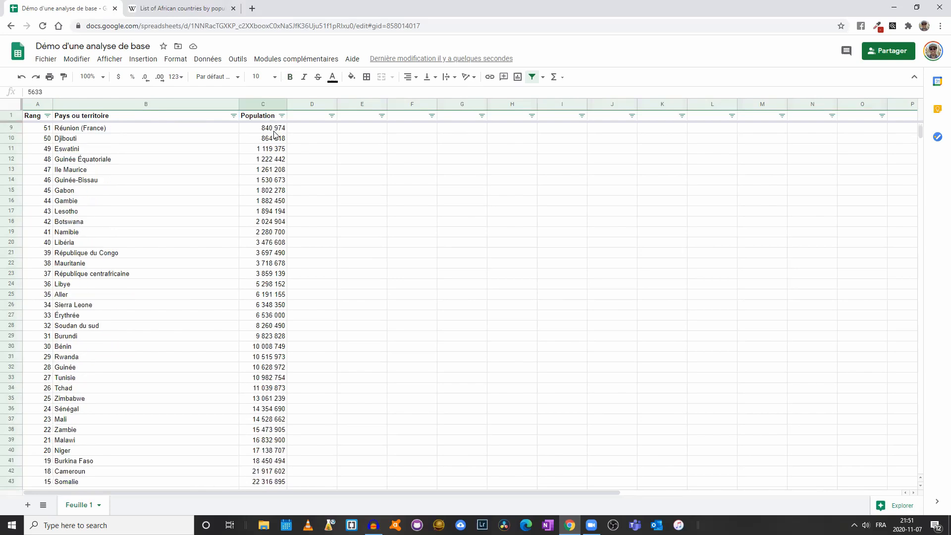
scroll(276, 157, up, 10)
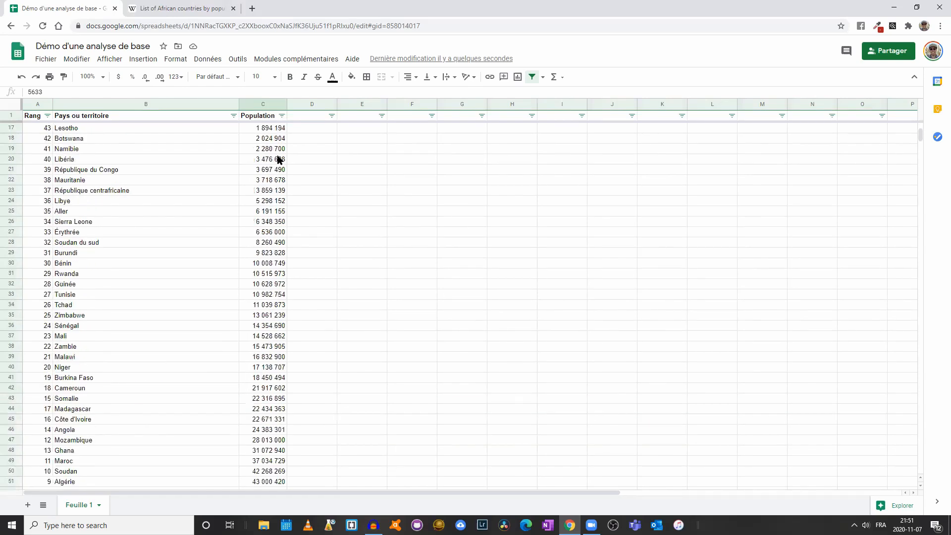
Sort the table by Population in descending order (Z → A), and re-sort it alphabetically by Pays ou territoire (A → Z)
click(282, 116)
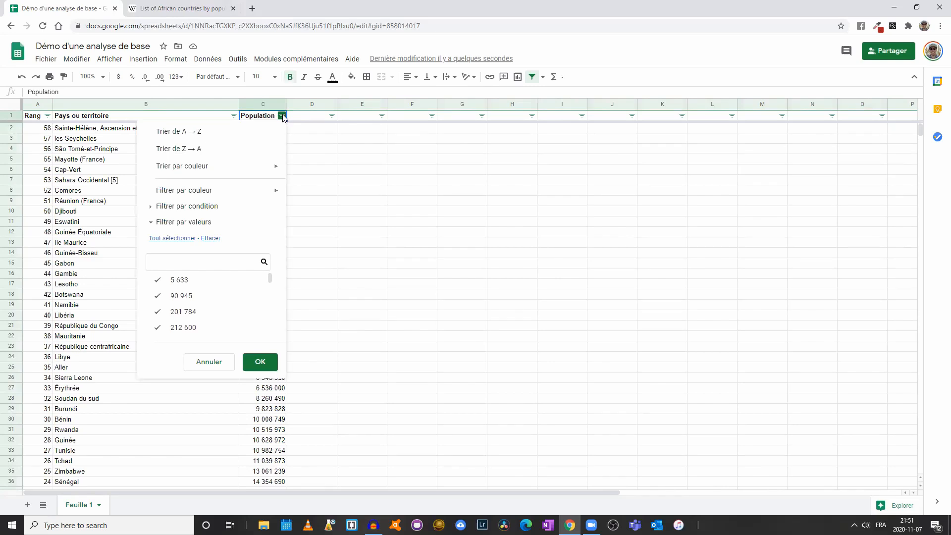
click(200, 149)
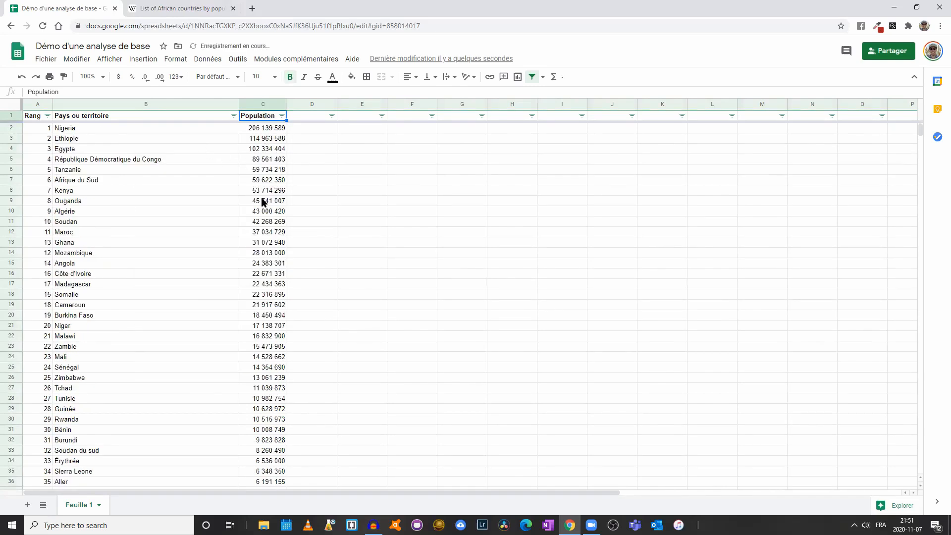
click(234, 115)
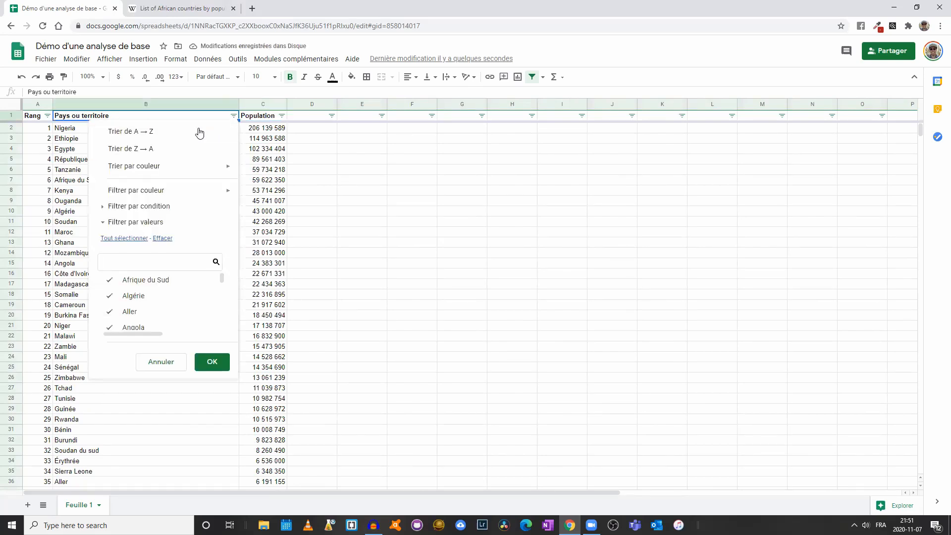
click(141, 132)
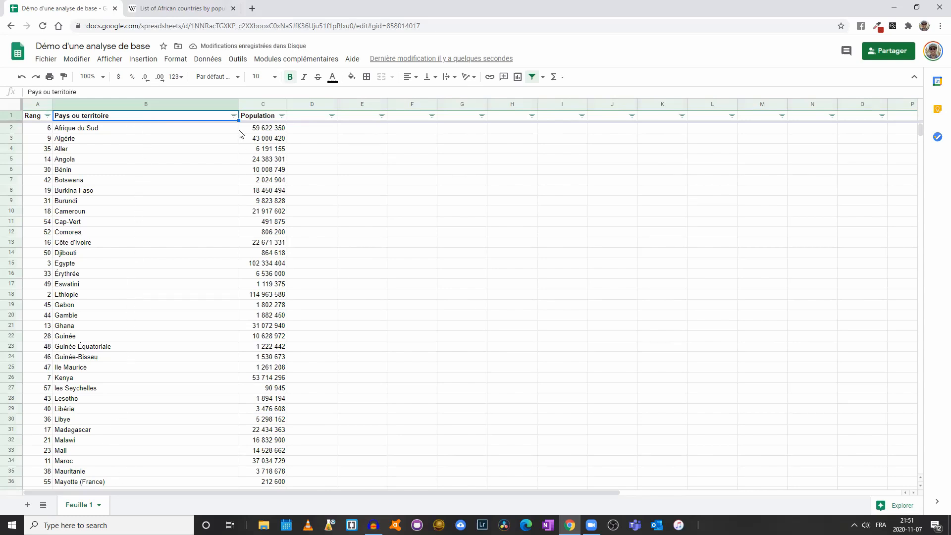
click(234, 116)
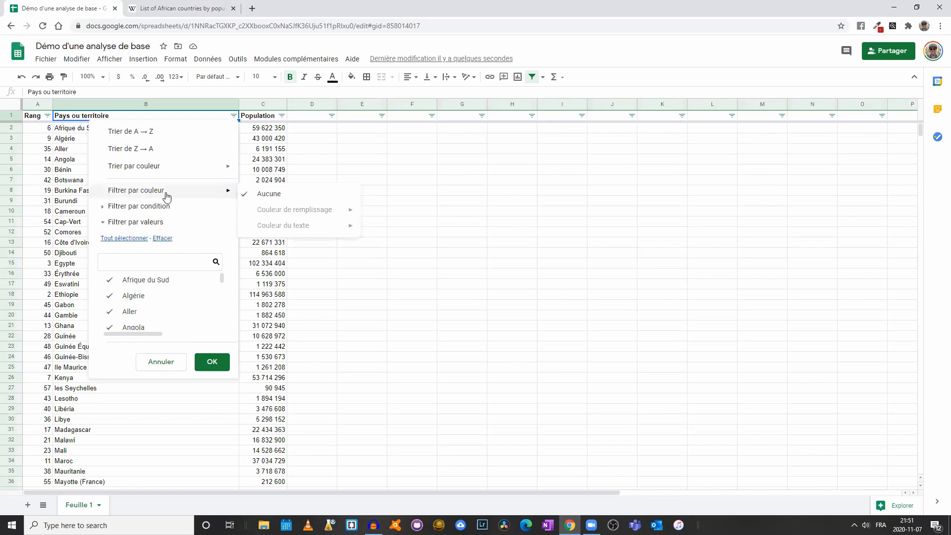
click(167, 239)
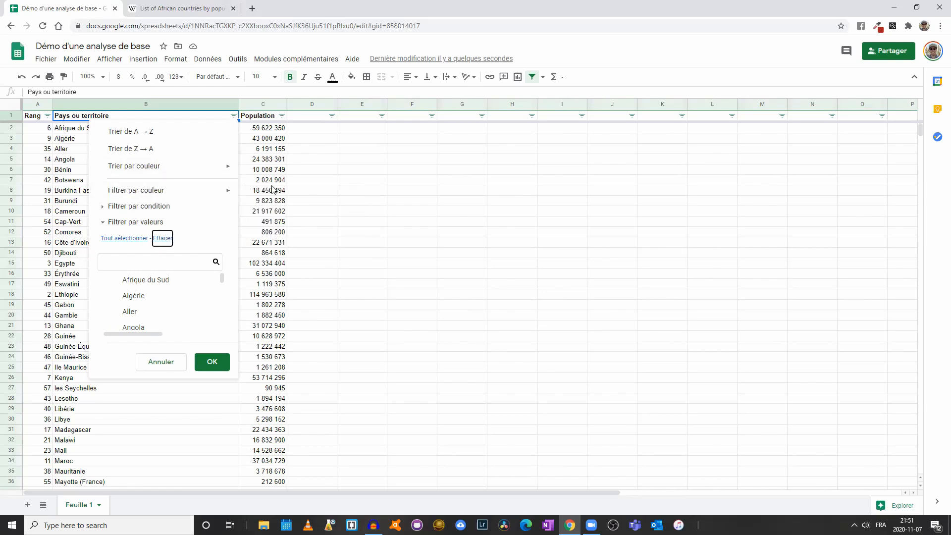
Sort the table by Population from largest to smallest (Z → A)
click(281, 117)
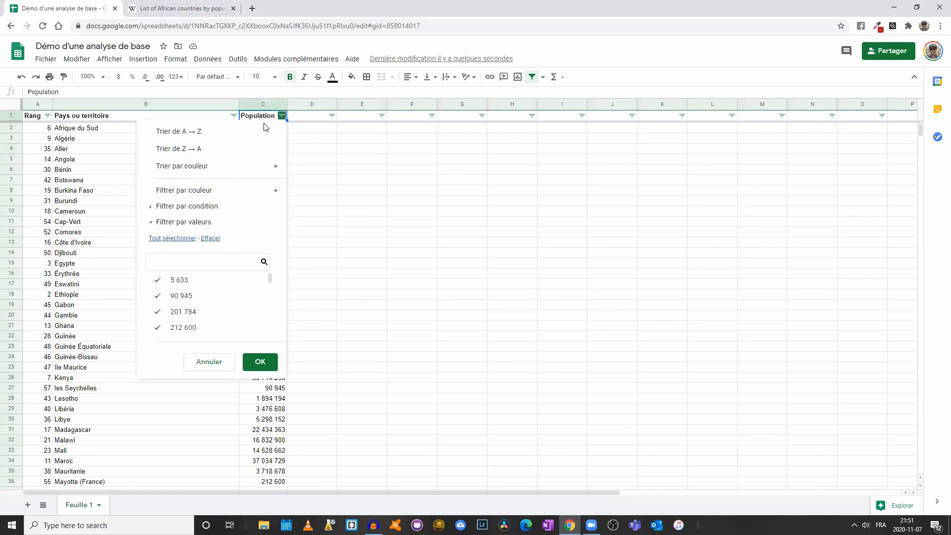
click(208, 149)
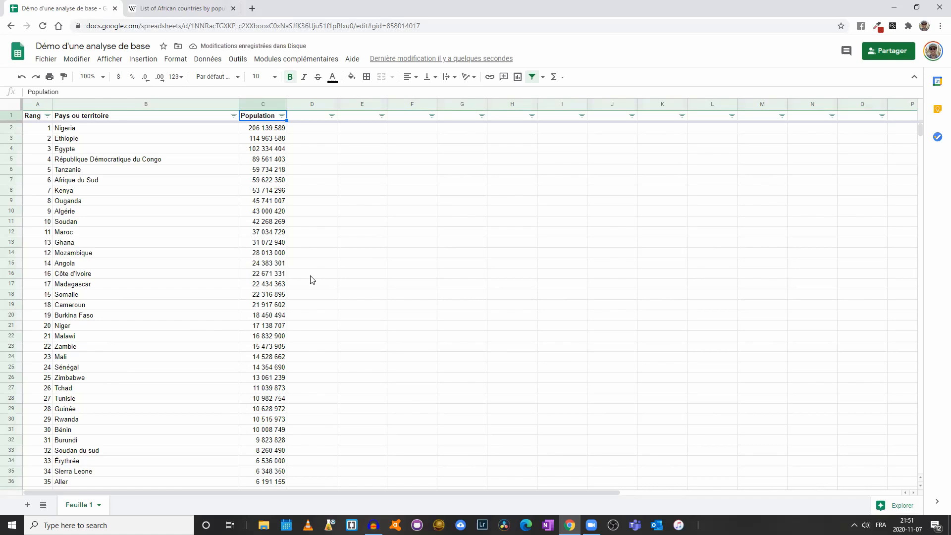
click(321, 265)
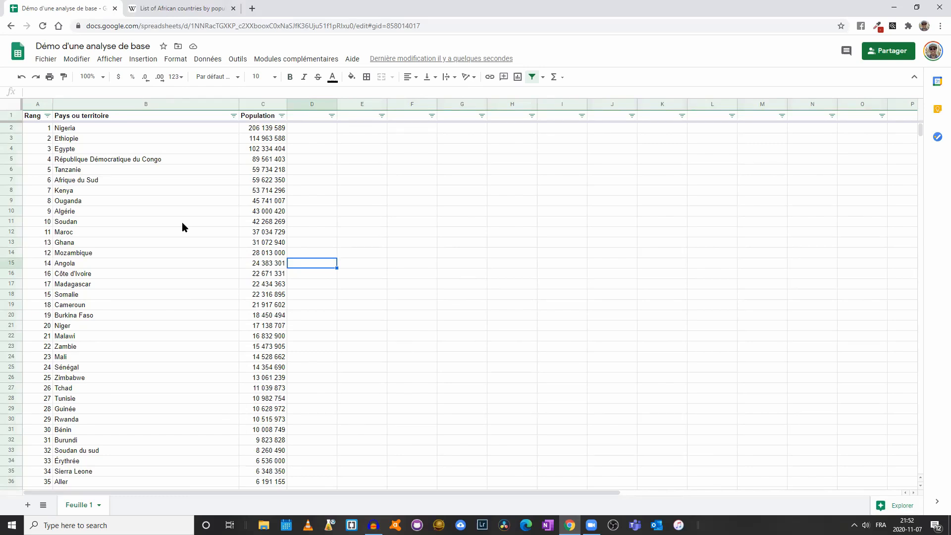
Add a TOTAL row below the table, with the label in B61 and the formula =SUM(C2:C59) in C61
scroll(182, 223, down, 10)
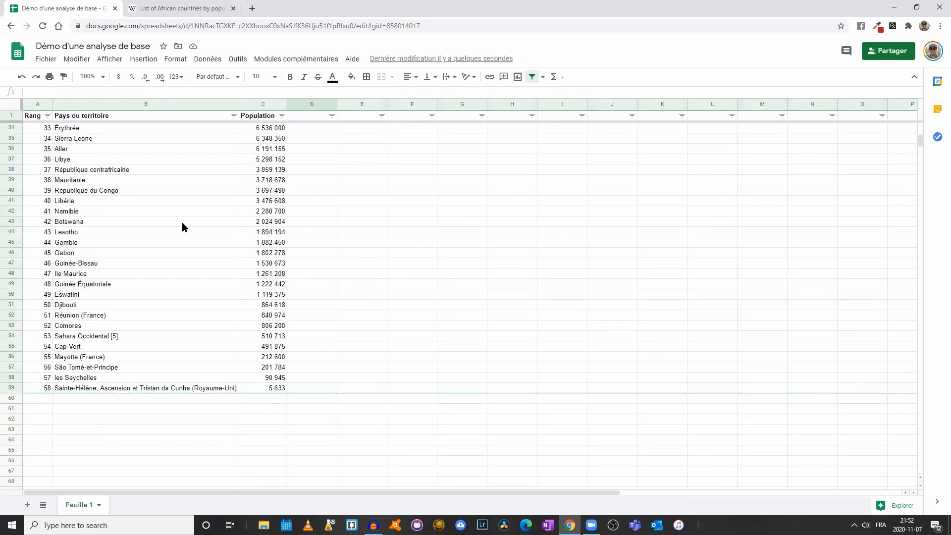
click(273, 412)
click(221, 412)
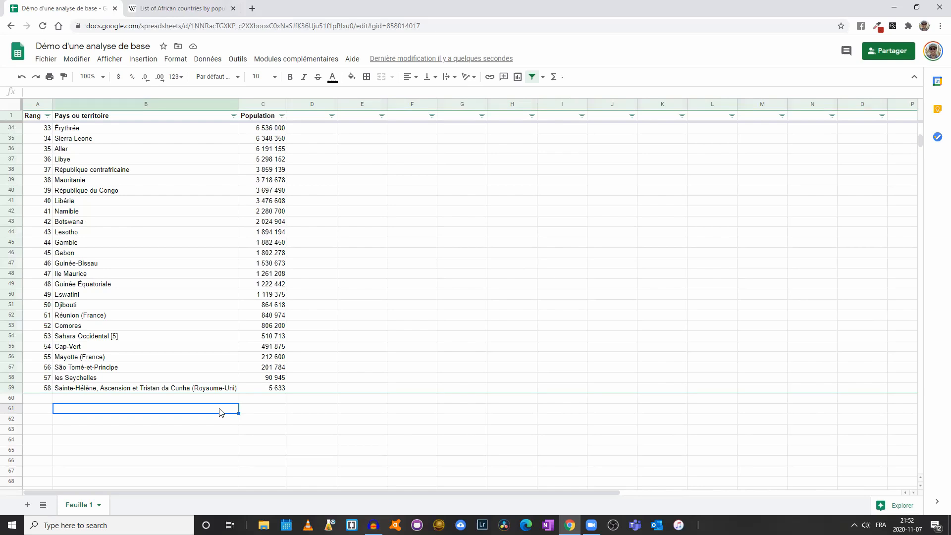
text(TOTAL)
key(Tab)
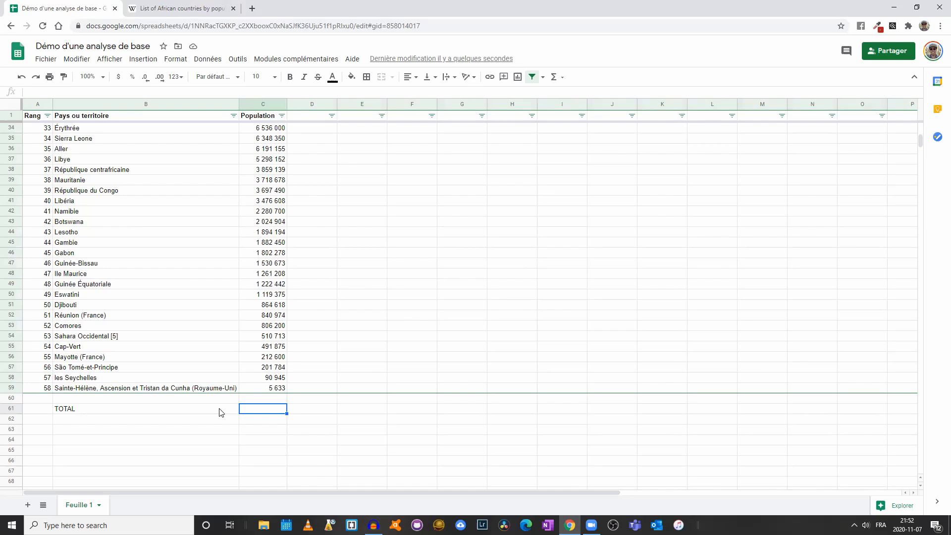
text(=)
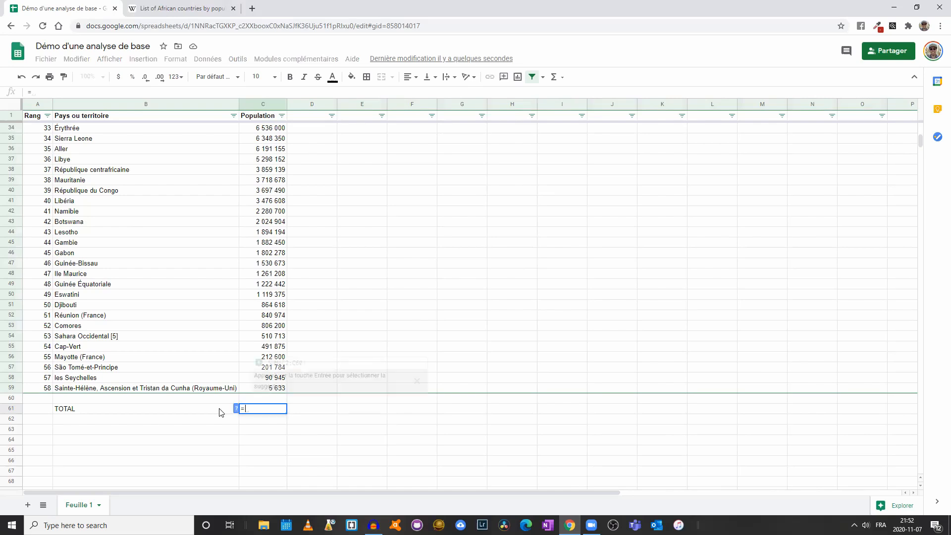
text(SUM()
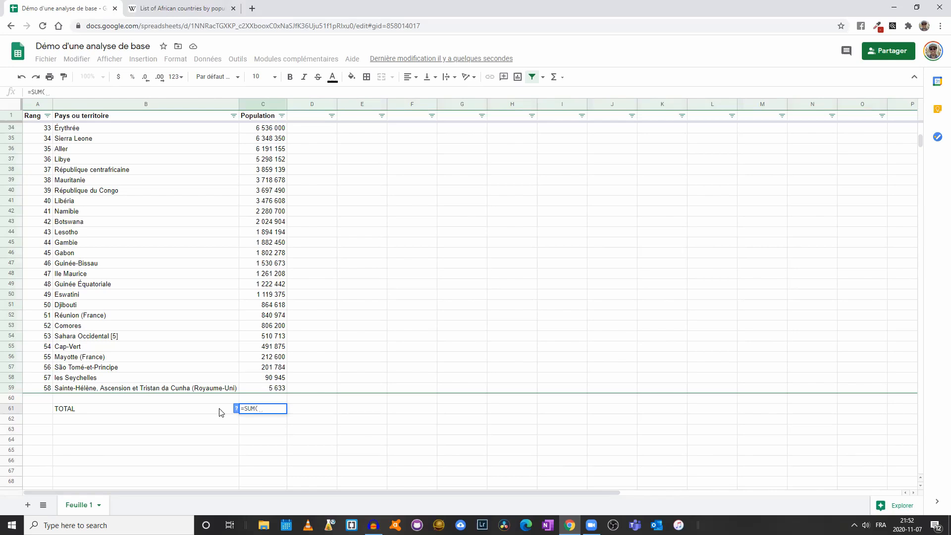
text(C2)
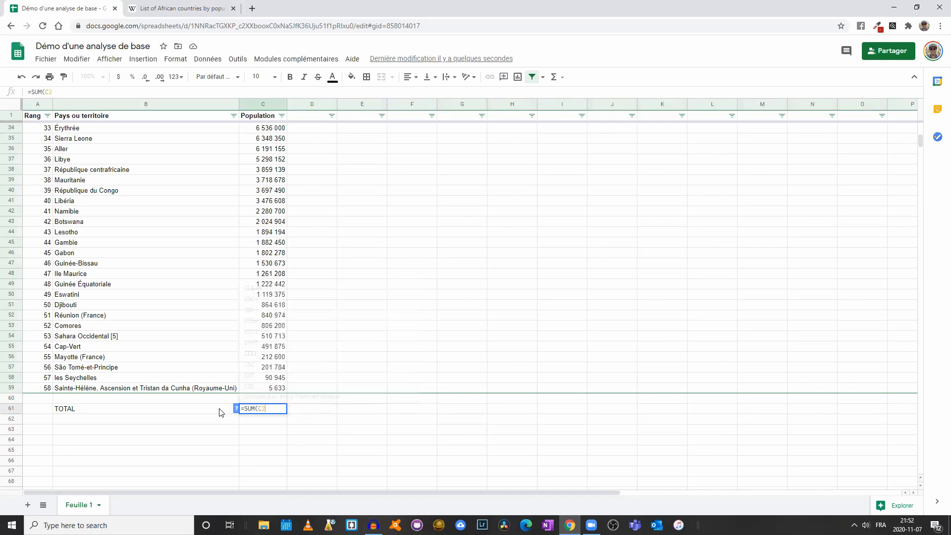
text(:C59))
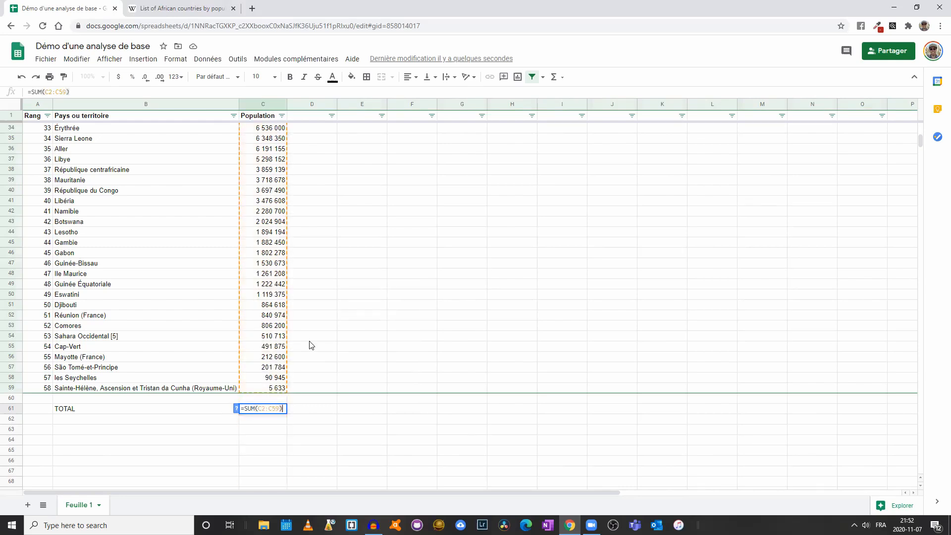
key(Return)
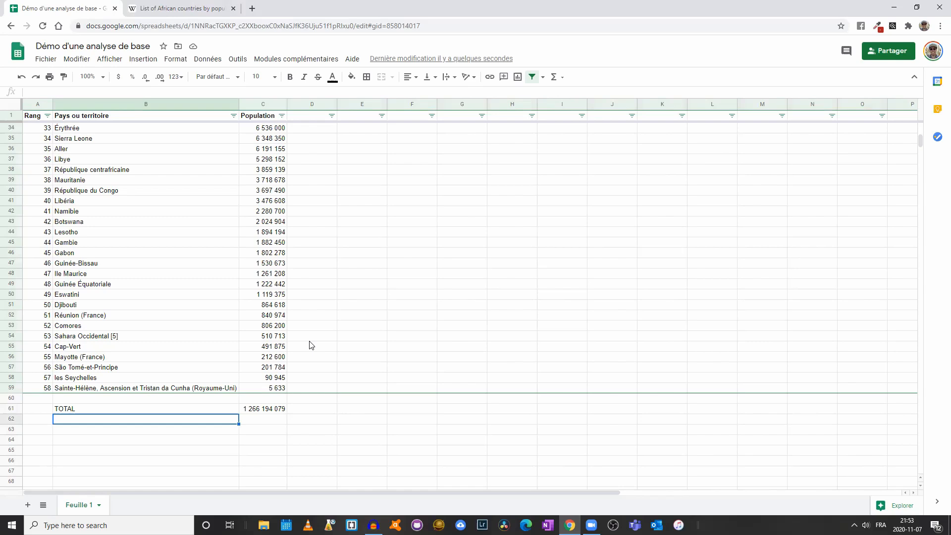
Remove the footnote marker [5] from the Sahara Occidental entry in B54
click(143, 340)
double_click(143, 340)
drag(118, 336, 105, 335)
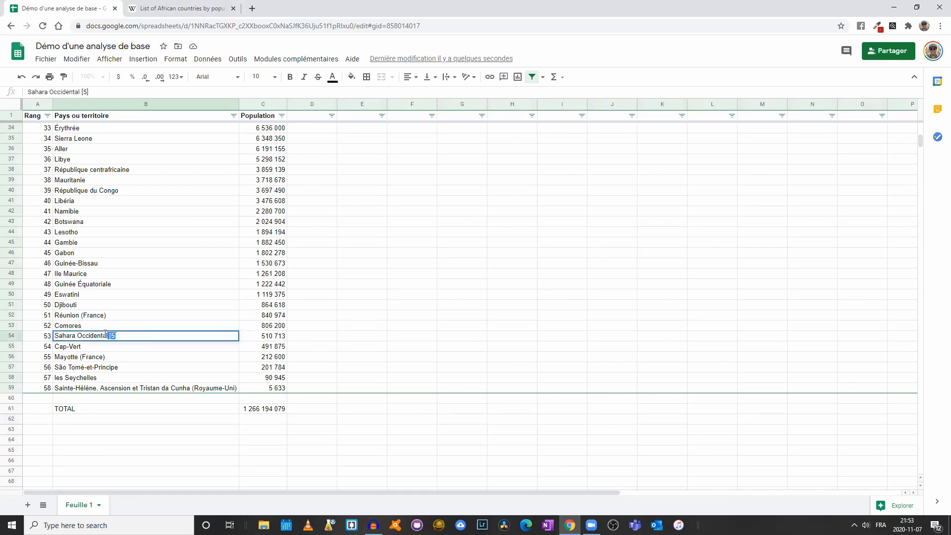
key(BackSpace)
Add a MOYENNE row under the total, with the label in B62 and the formula =AVERAGE(C2:C59) in C62
click(222, 422)
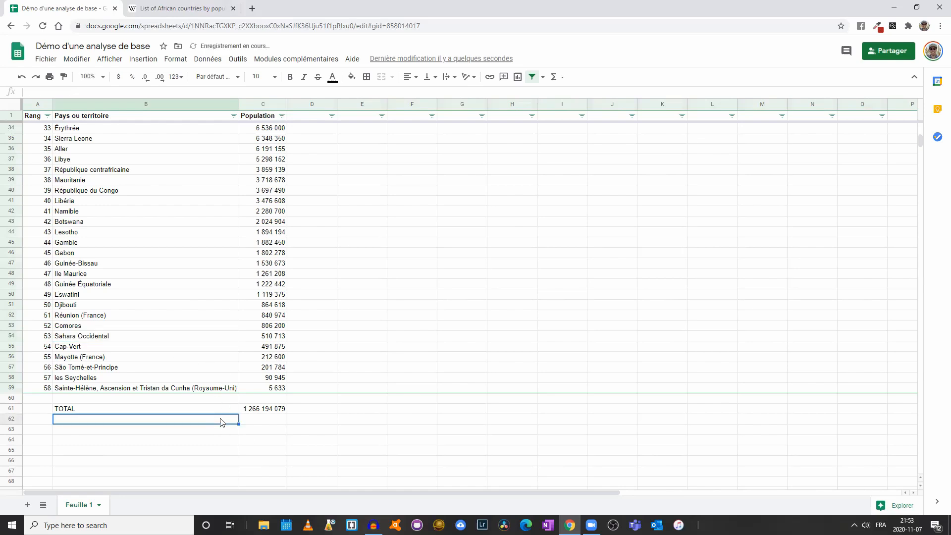
text(MOYENNE)
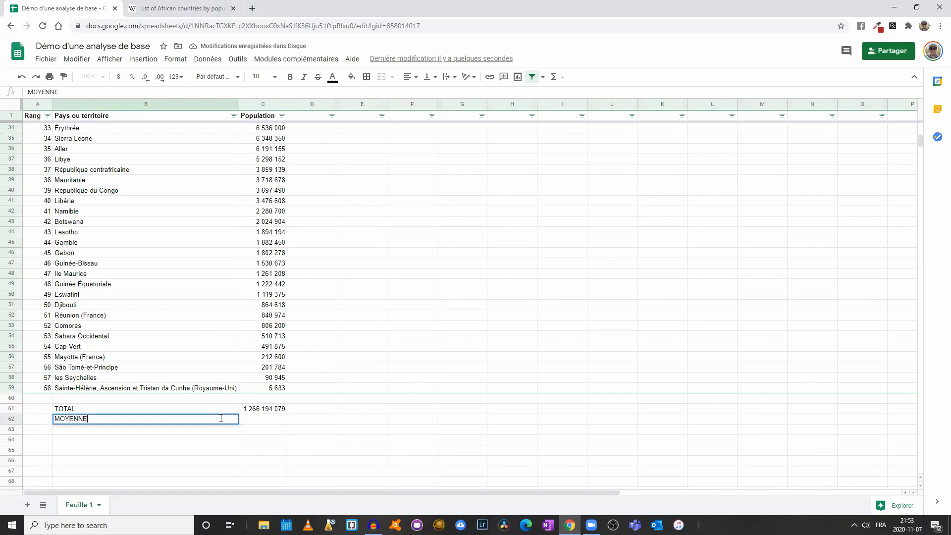
key(Tab)
text(=)
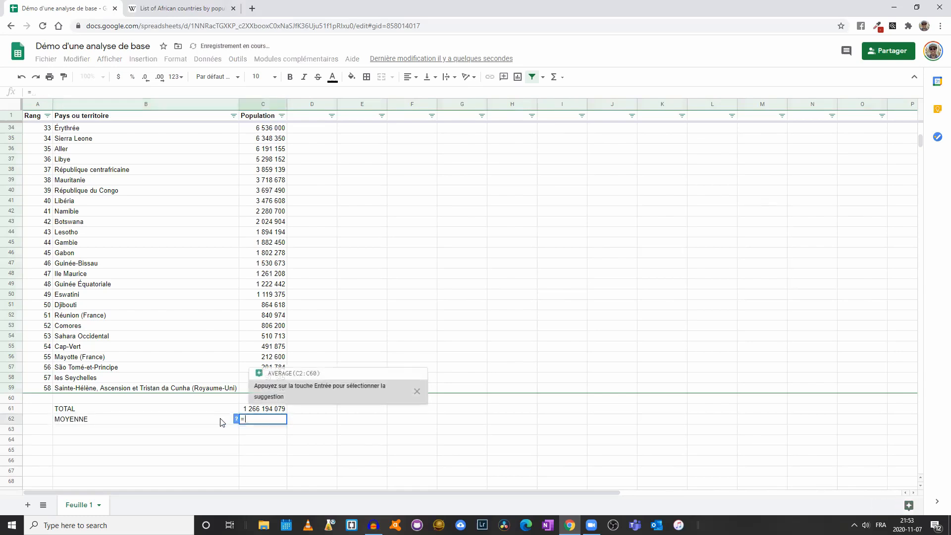
text(AVEGA)
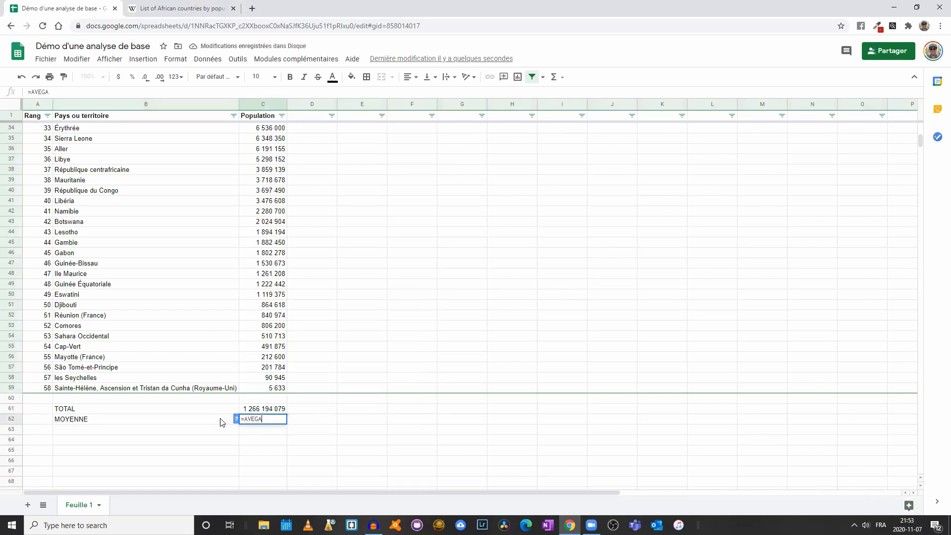
text(RE)
key(BackSpace)
key(BackSpace)
key(BackSpace)
key(BackSpace)
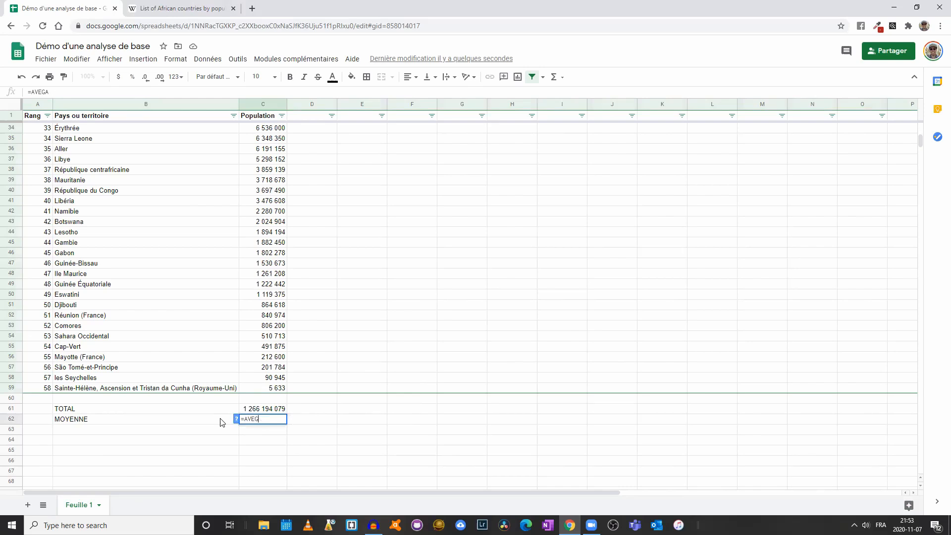
text(RAGE()
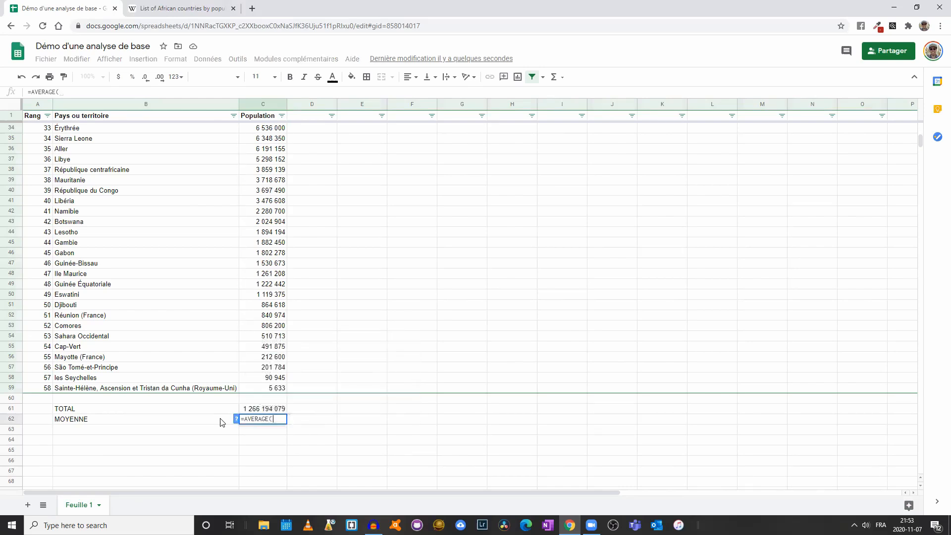
text(C2:)
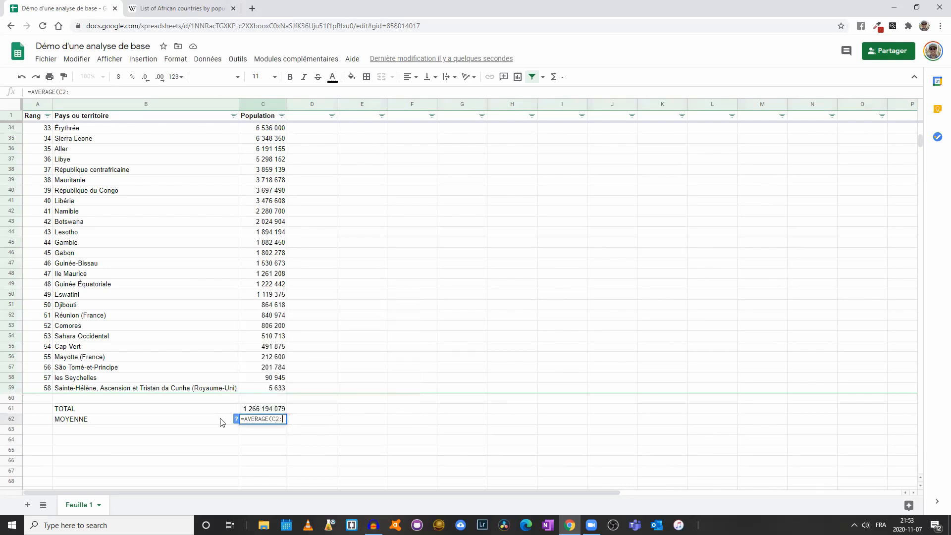
text(C59))
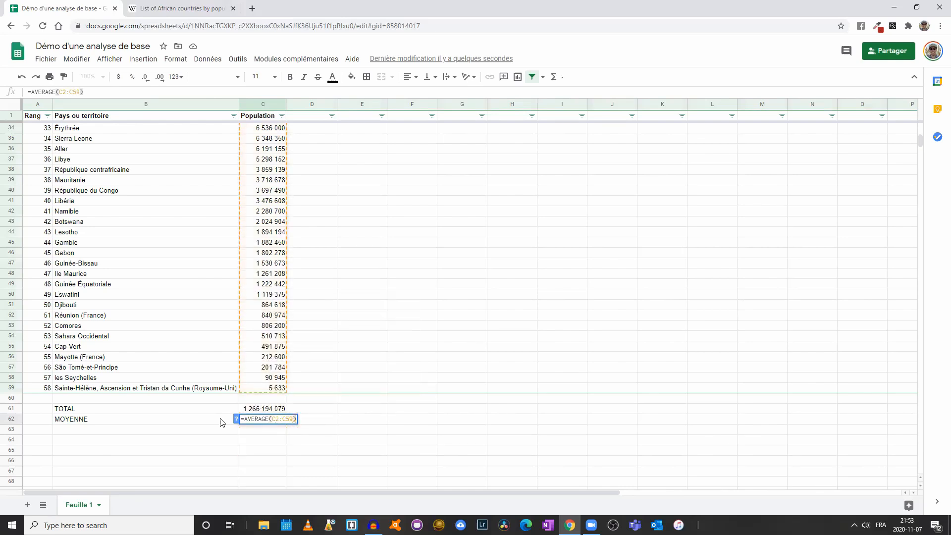
key(Return)
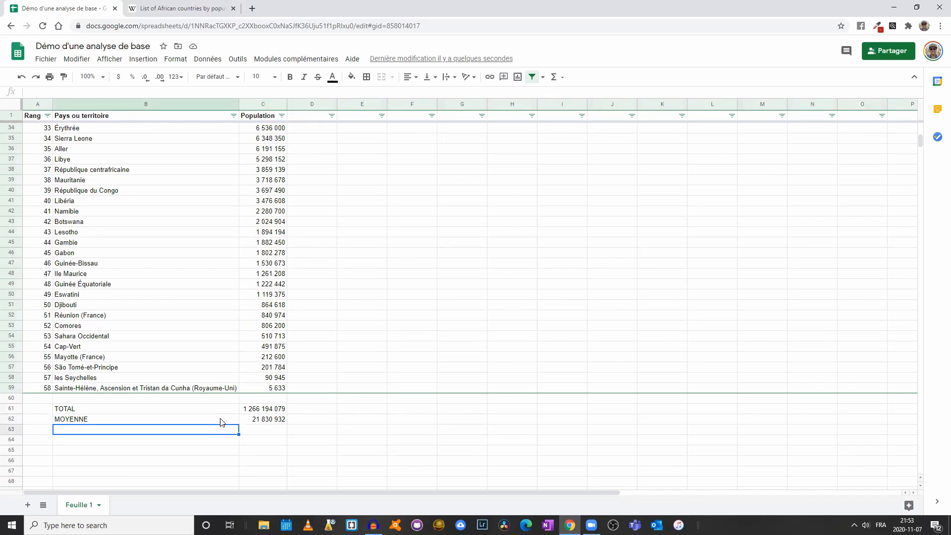
Add a MÉDIANE row under the average, with the label in B63 and the formula =MEDIAN(C2:C59) in C63
text(MÉDIANE)
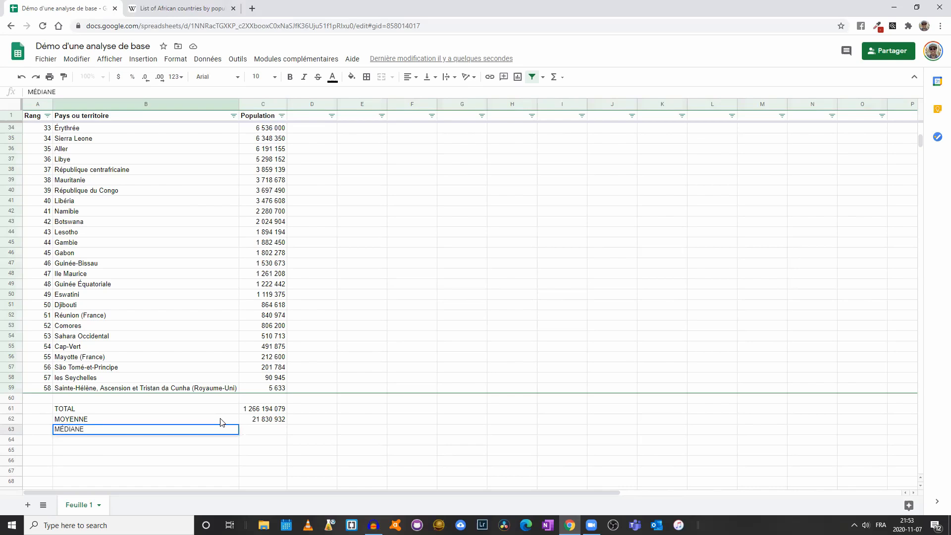
key(Tab)
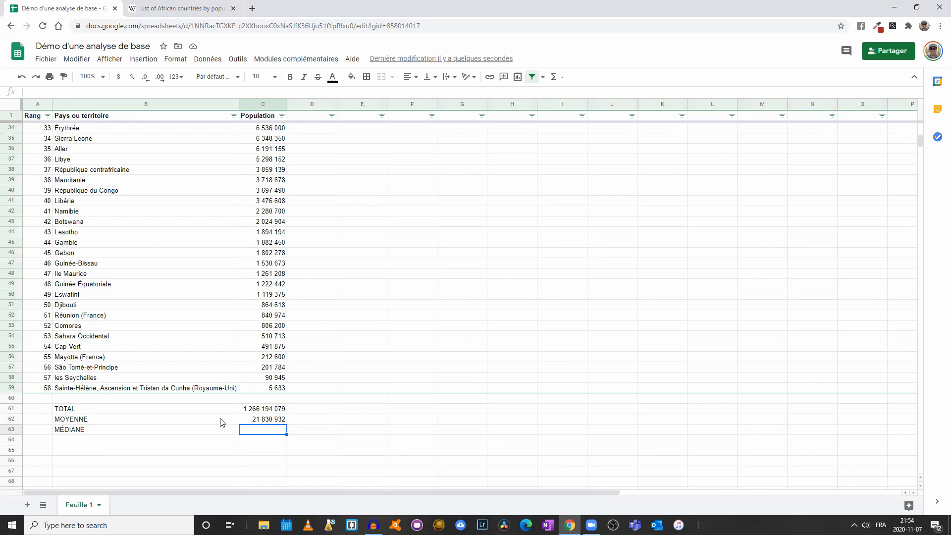
text(=)
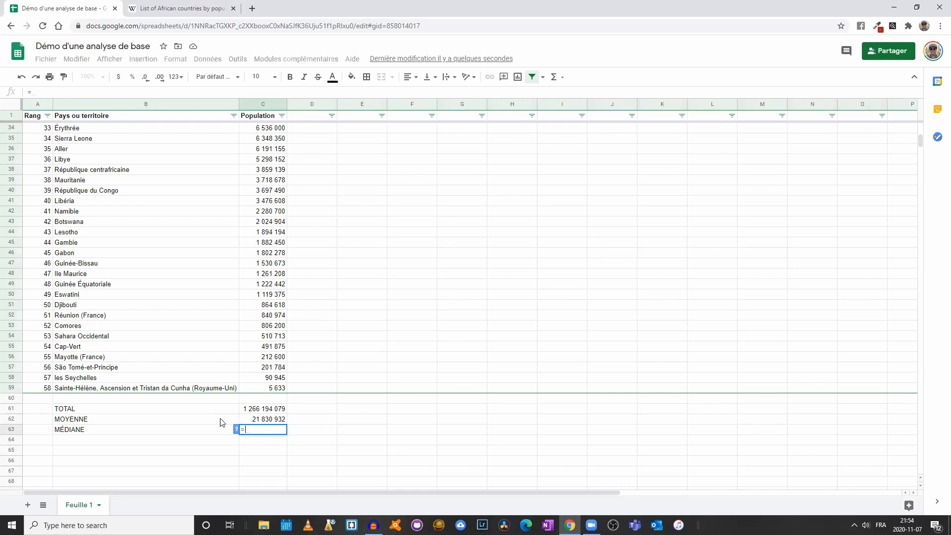
text(MEDIA)
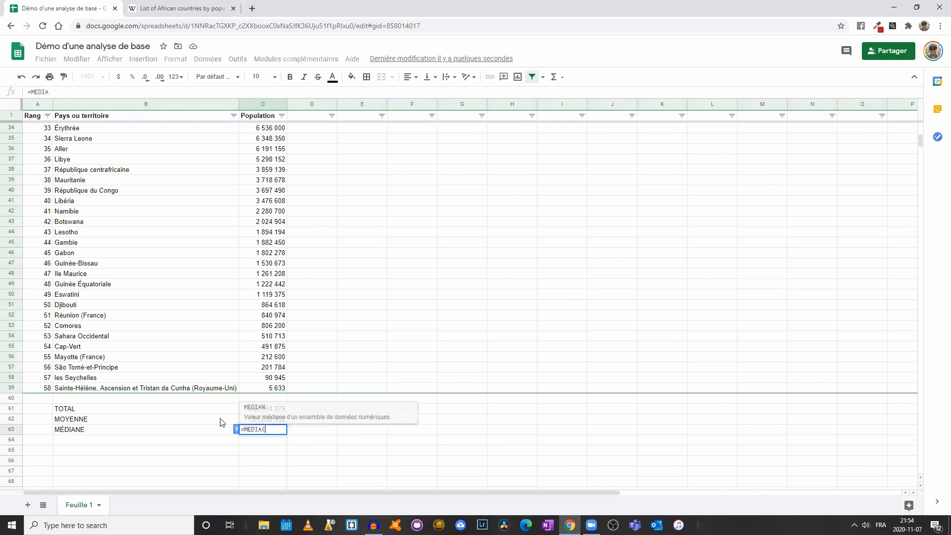
text(N)
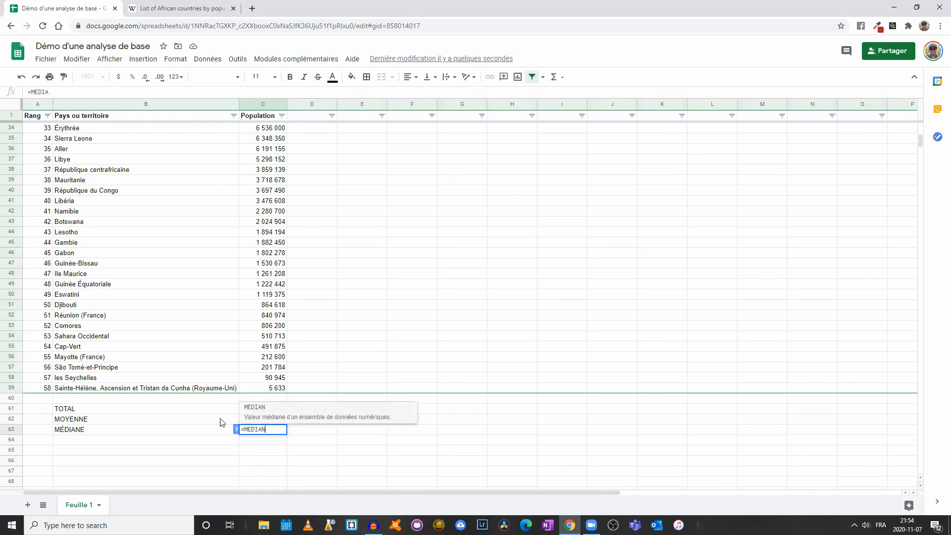
text((C)
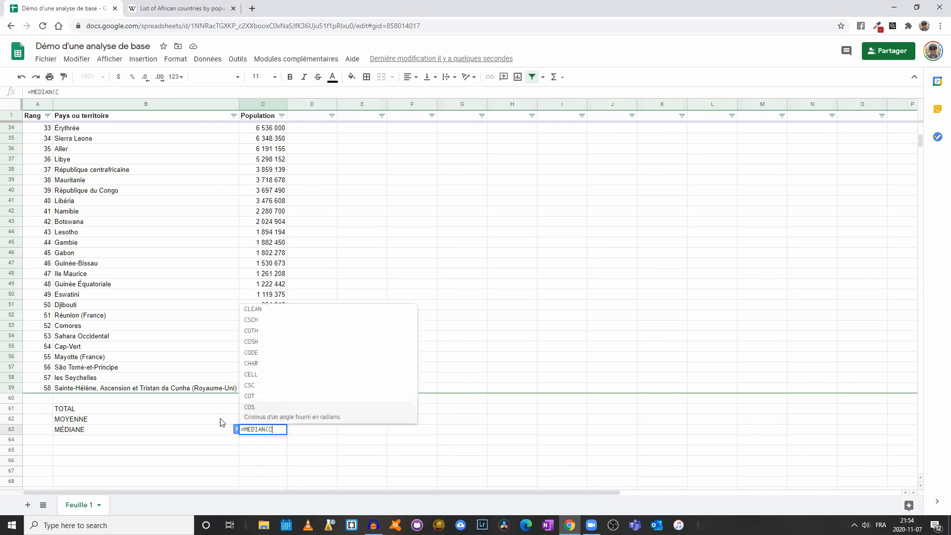
text(2:C59)
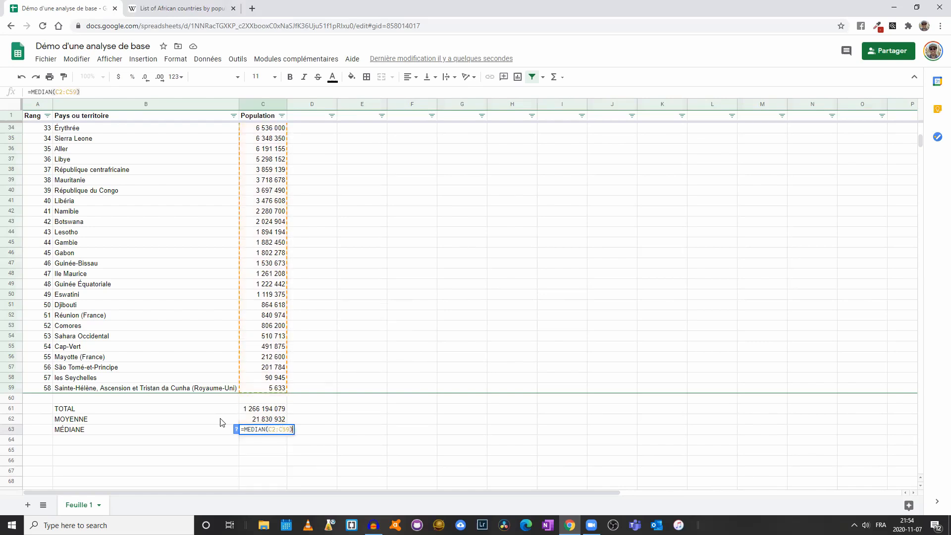
key(Return)
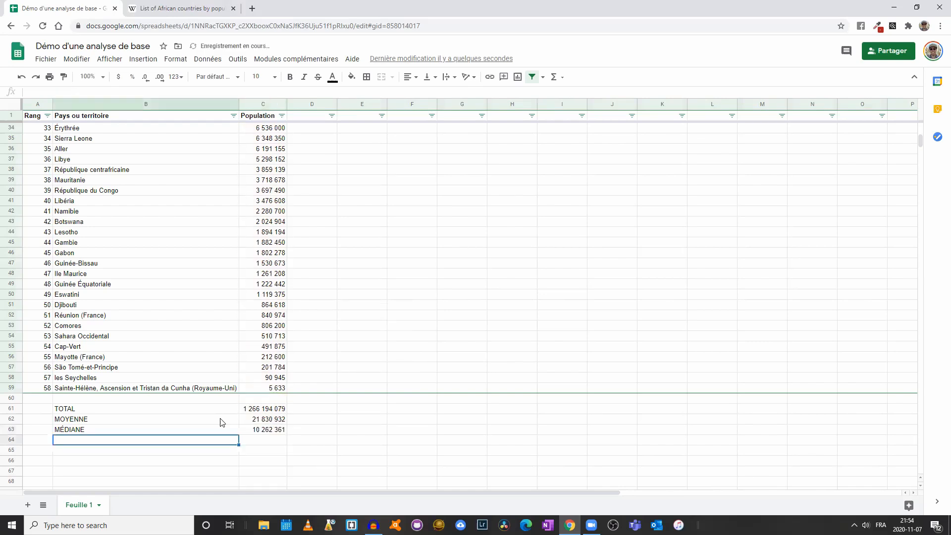